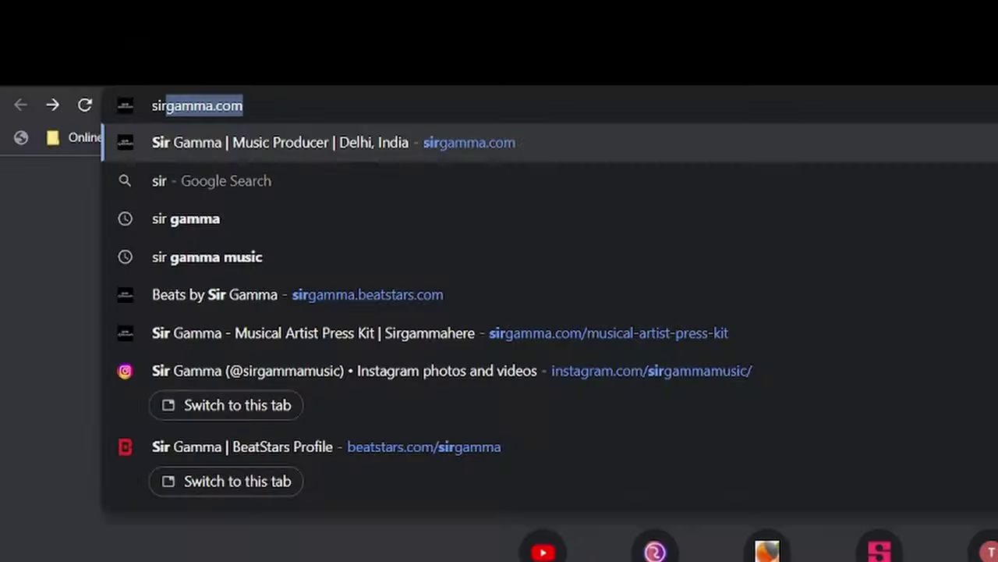
Step: Load sirgamma.com and open the ₹25,999 Complete Music Business Course page, then open and close its enrollment form
text(gamma.c)
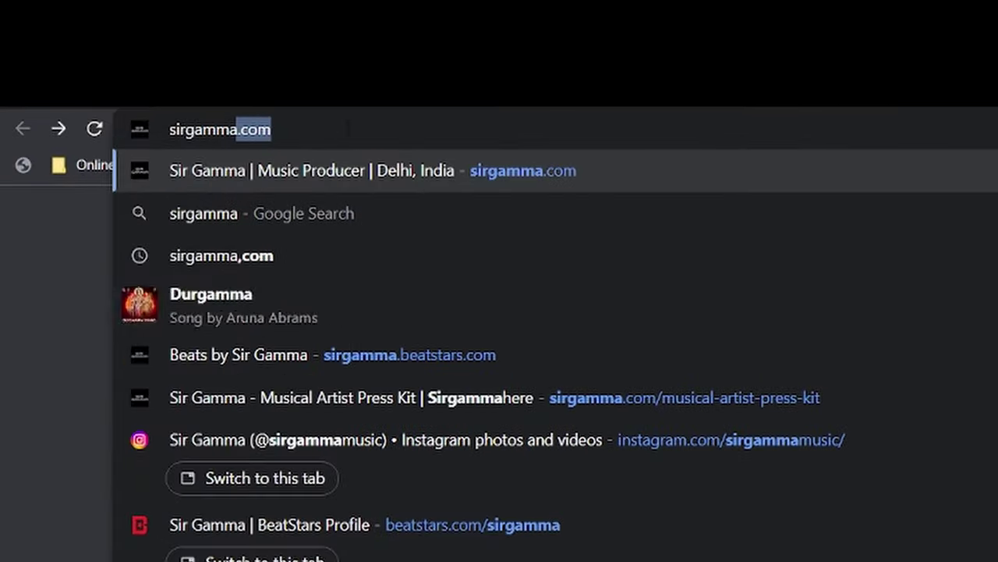
text(om)
key(Return)
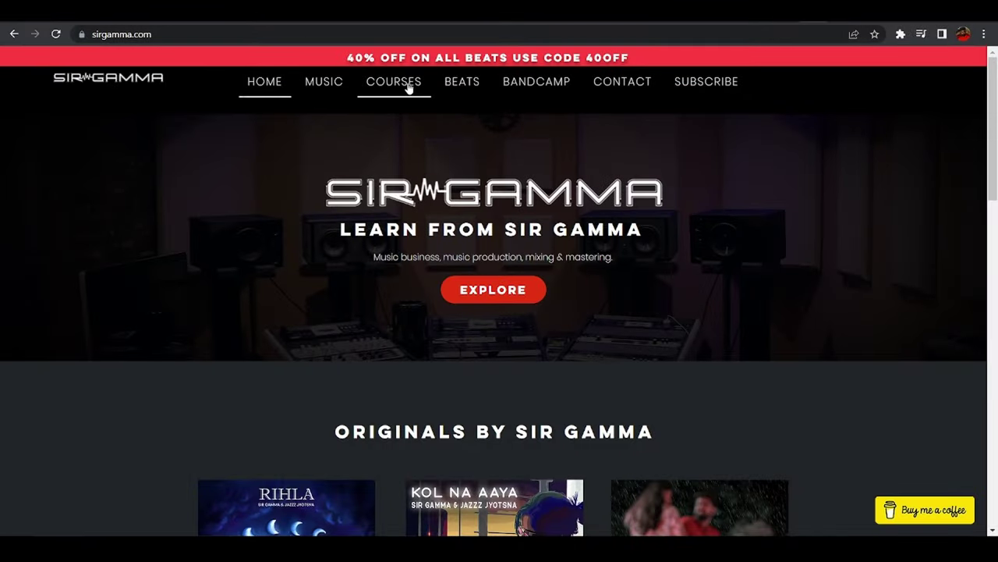
click(407, 86)
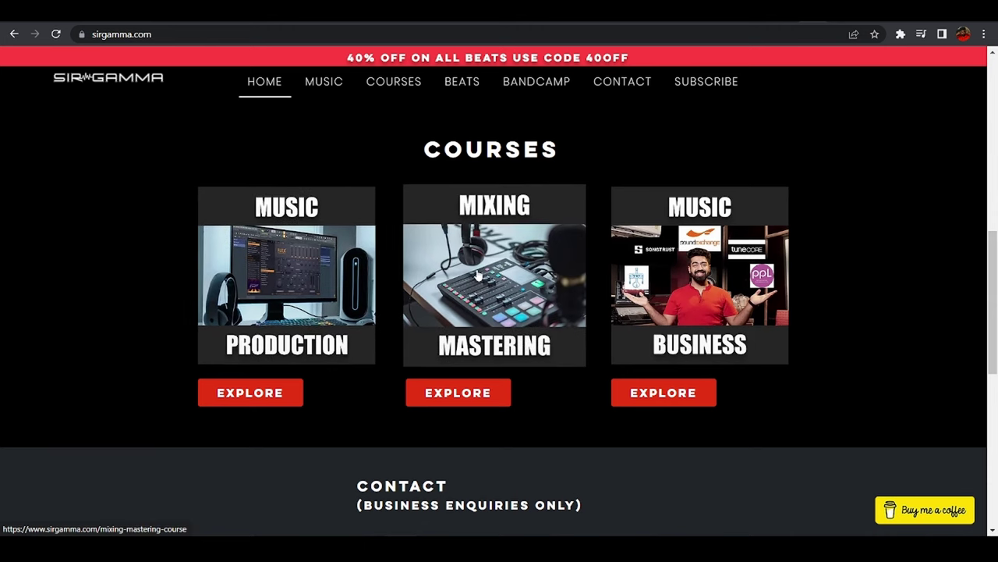
click(676, 272)
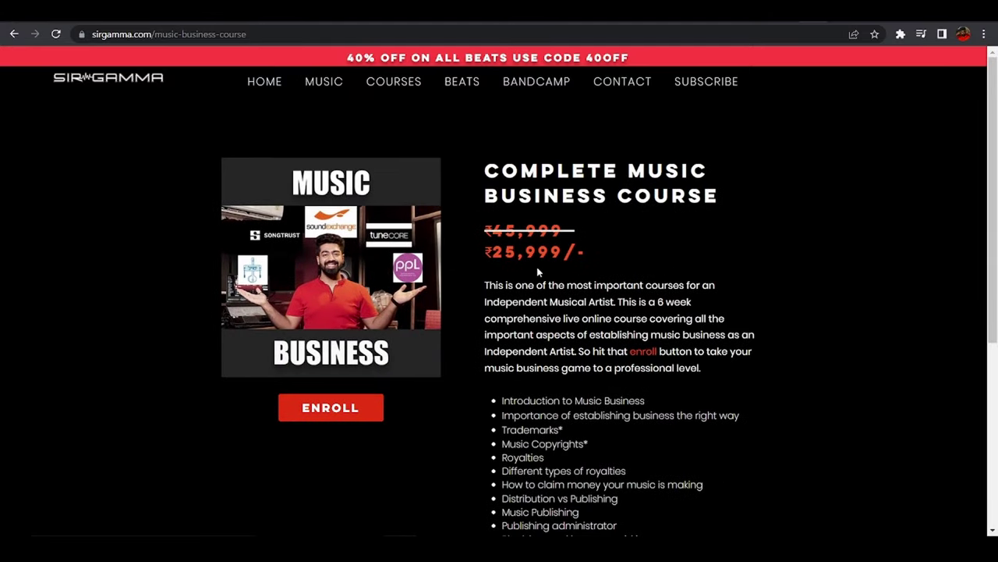
scroll(797, 313, down, 3)
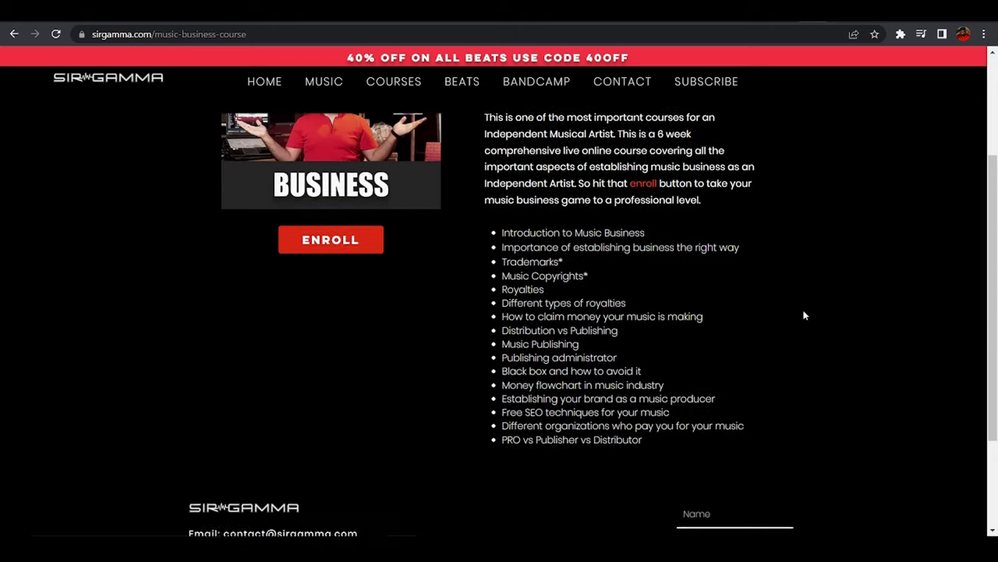
scroll(804, 315, up, 2)
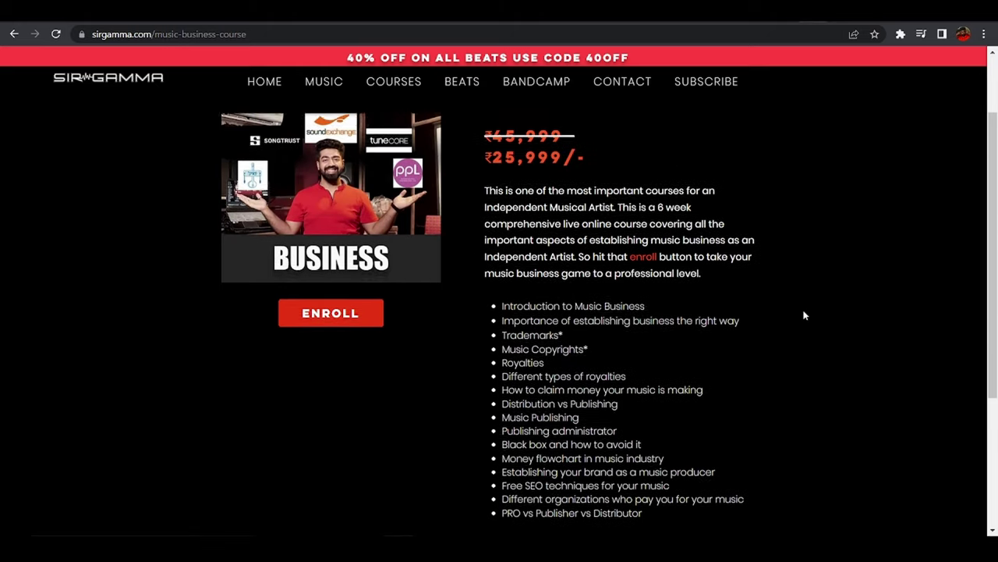
scroll(805, 315, up, 1)
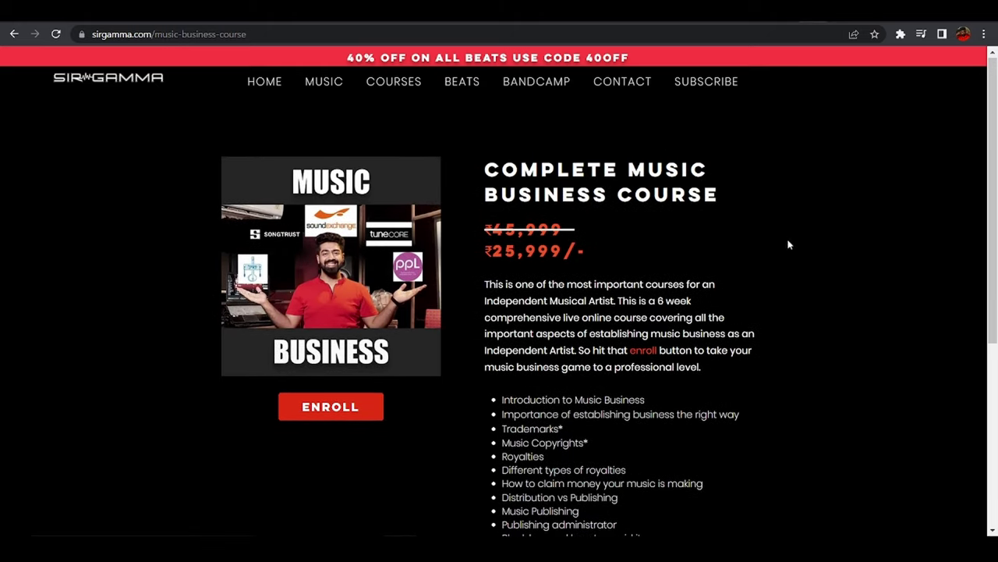
click(354, 419)
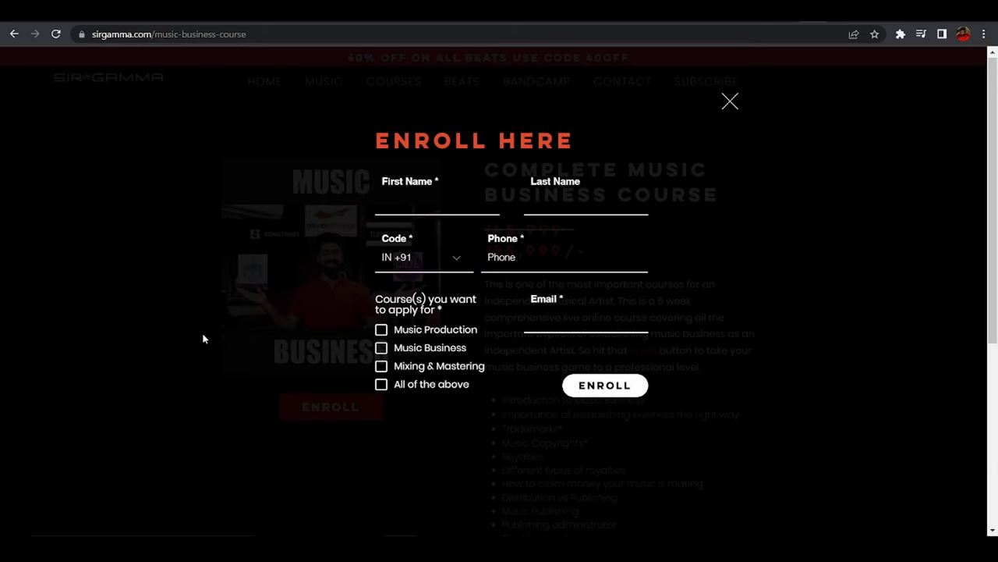
click(730, 105)
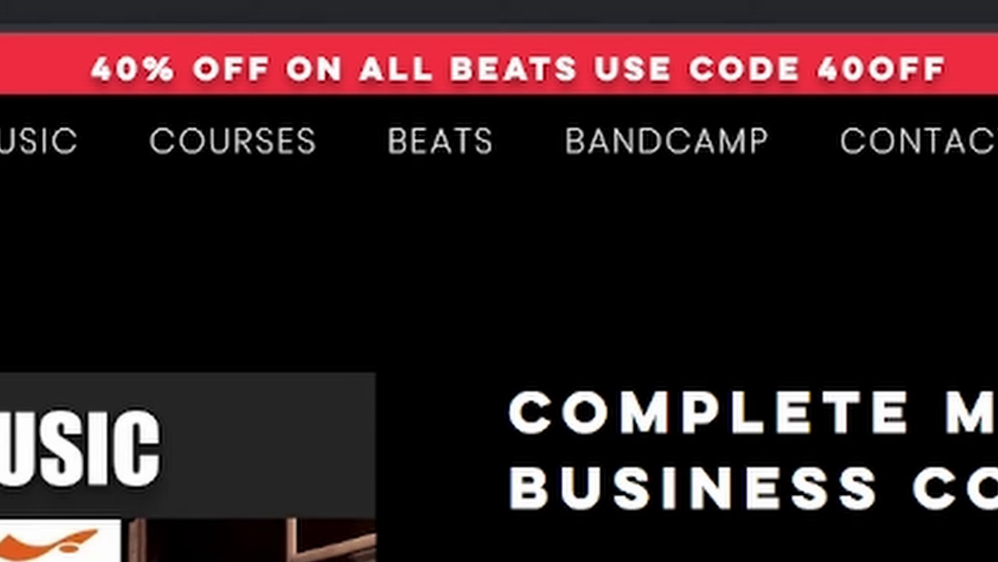
Step: From the 40% OFF banner, add two $29.95 beats, including Love Is A Crime, and check out
click(869, 67)
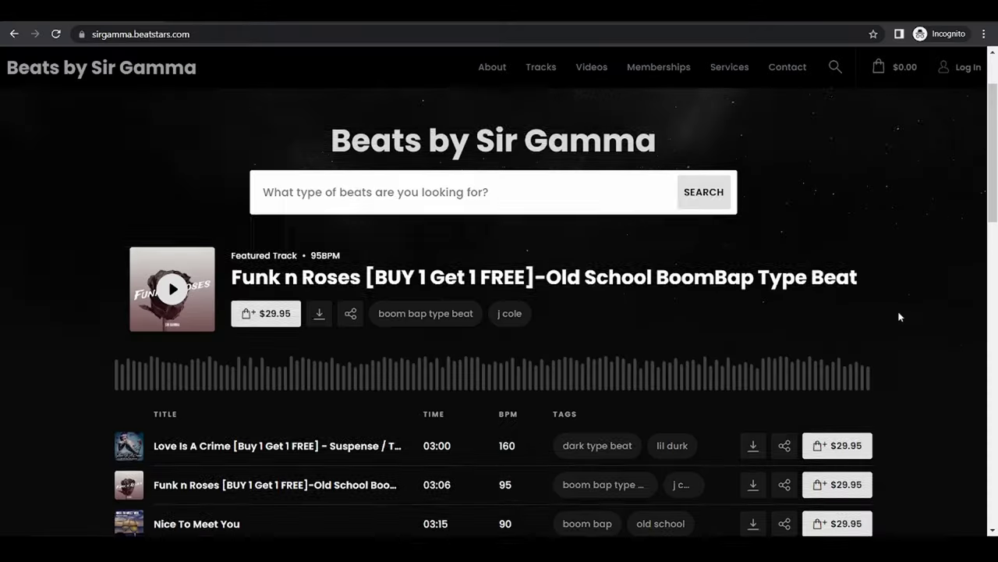
scroll(899, 316, down, 2)
scroll(900, 316, down, 3)
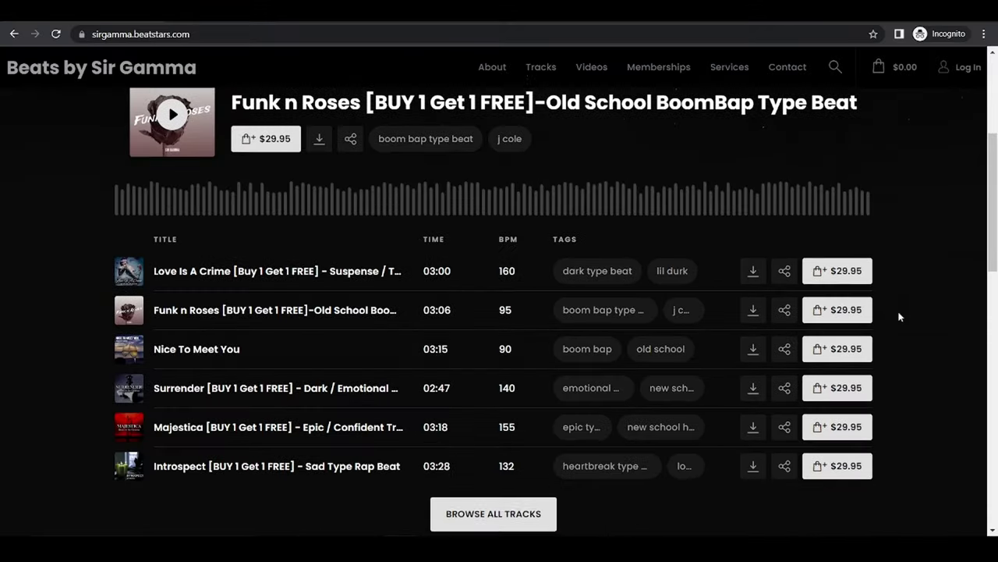
click(835, 153)
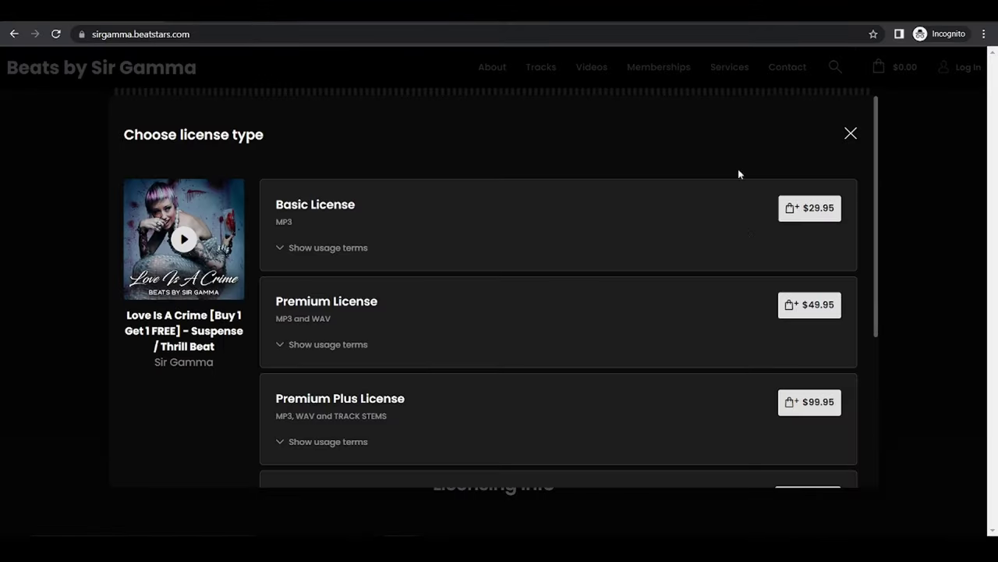
click(809, 209)
click(835, 192)
click(909, 231)
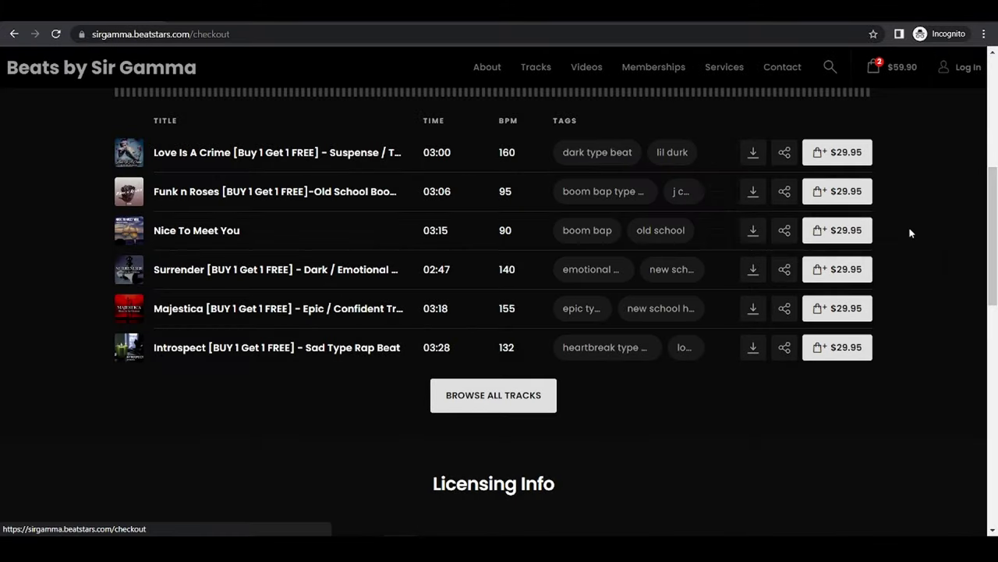
Step: Apply the coupon code 40OFF to the order
click(703, 198)
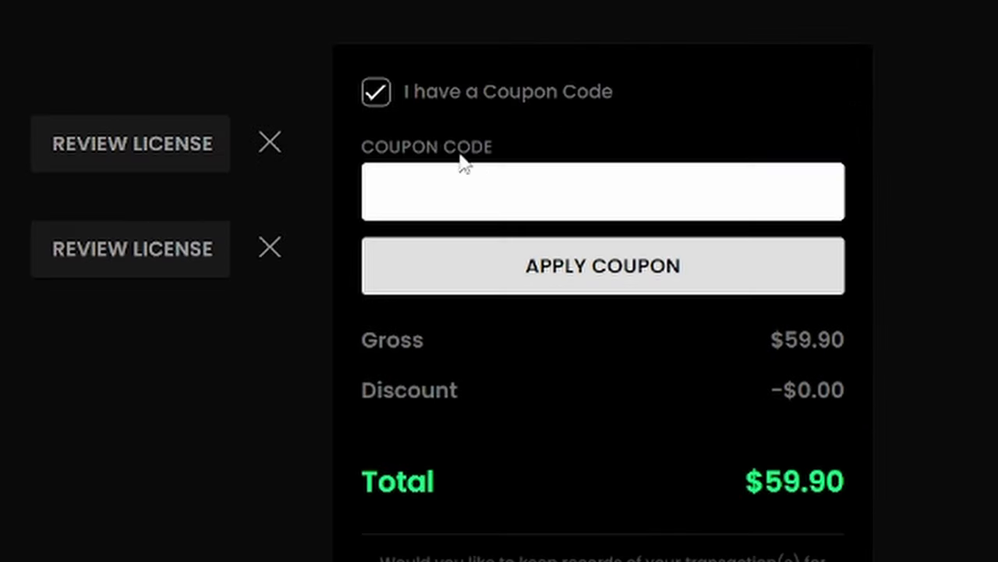
click(703, 240)
text(40OFF)
click(585, 257)
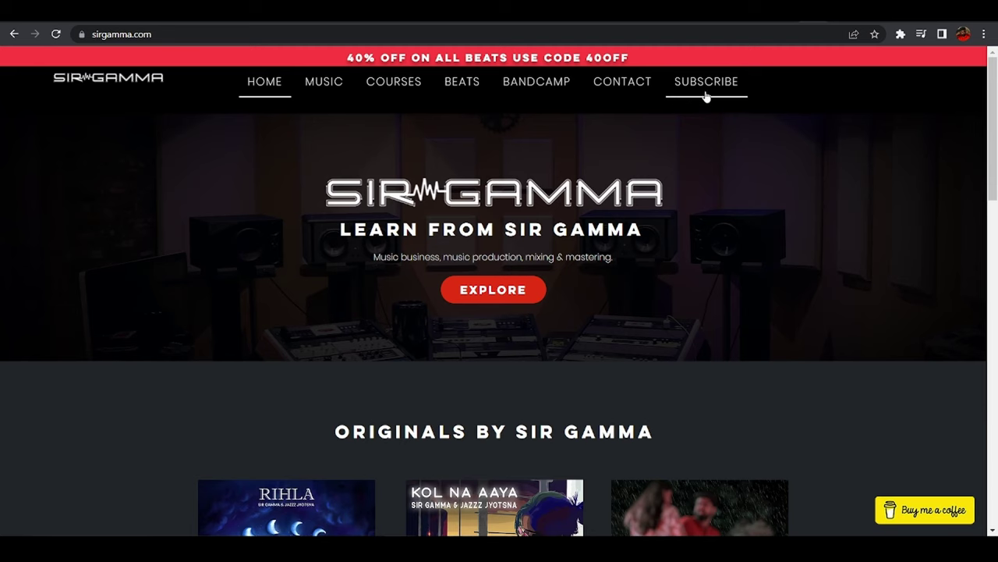
Step: Submit the footer newsletter signup with empty Name and Email fields
scroll(706, 94, down, 3)
scroll(706, 95, down, 10)
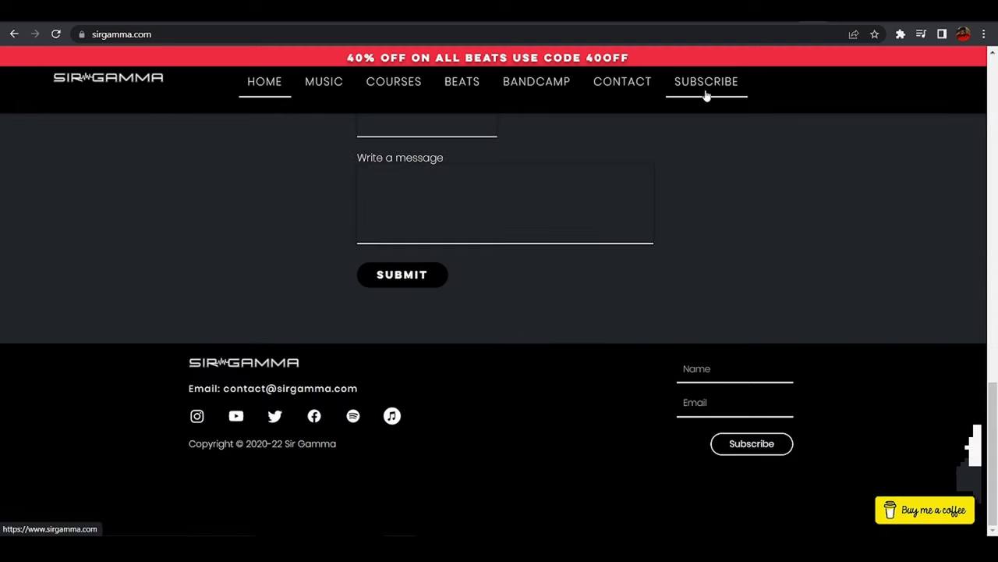
click(696, 402)
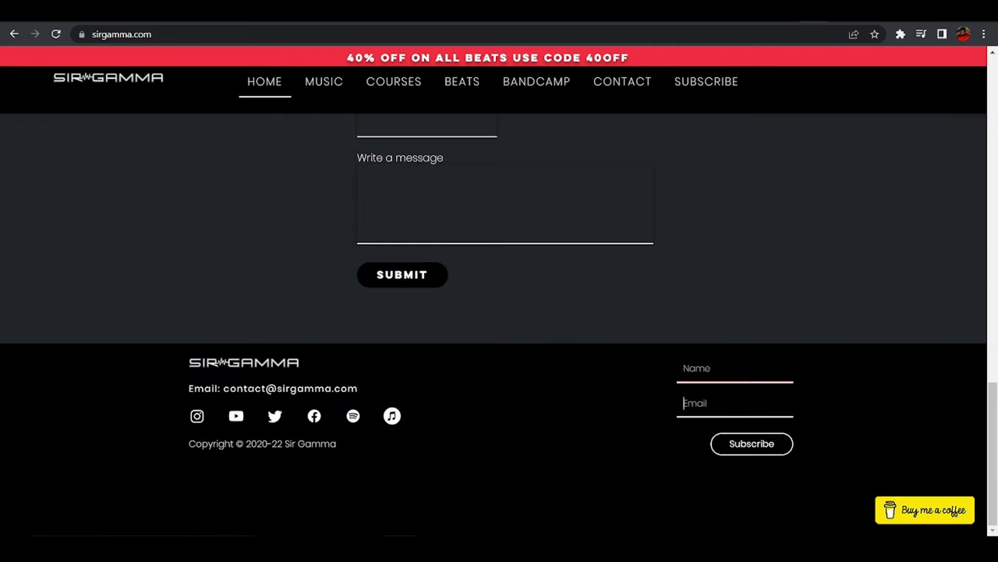
click(747, 446)
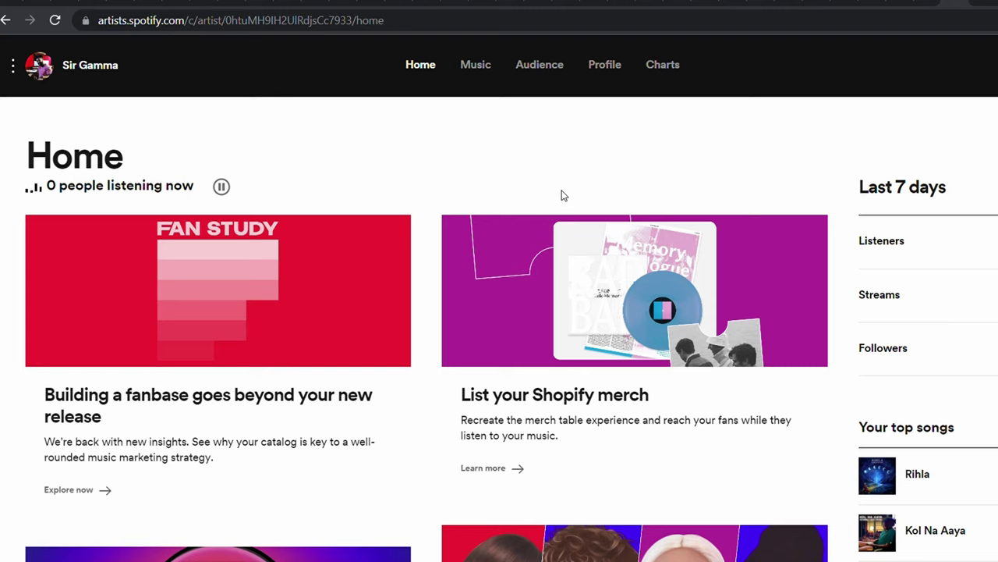
Step: Open the Music songs list, led by Kol Na Aaya with 38 streams and 27 listeners
click(489, 68)
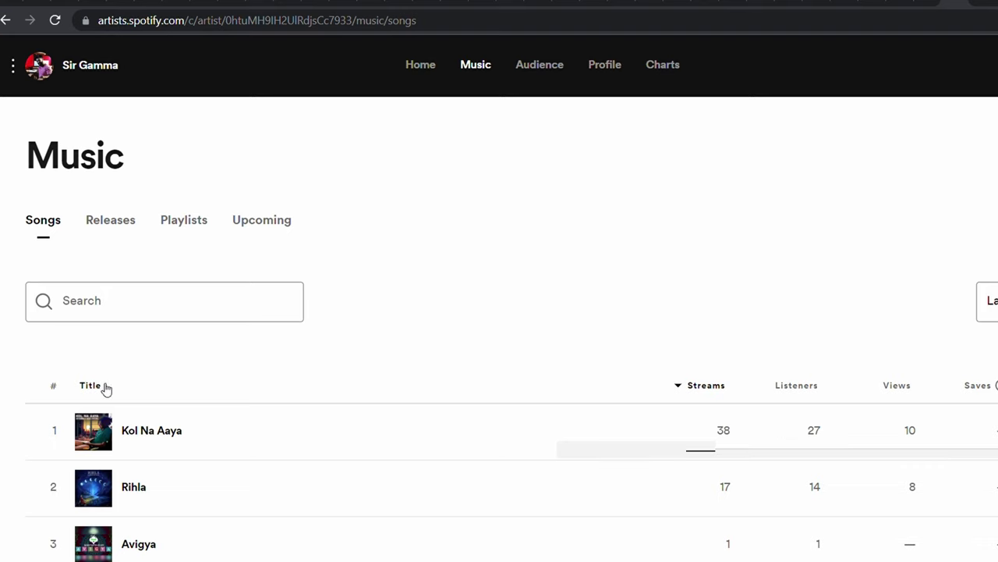
Step: Look through Releases and Playlists, then show the Upcoming tab listing Pehli Barsaat
click(121, 221)
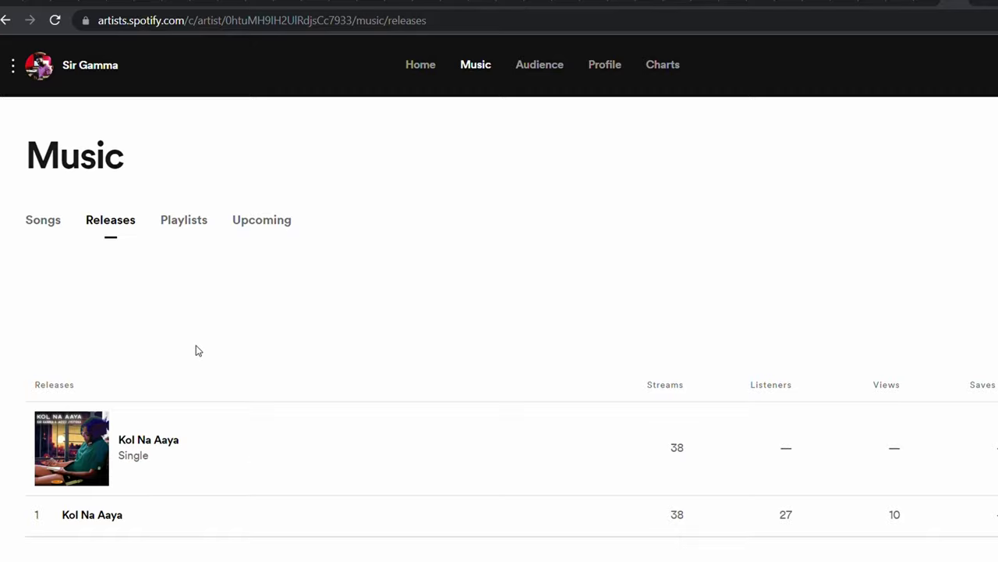
scroll(189, 380, down, 3)
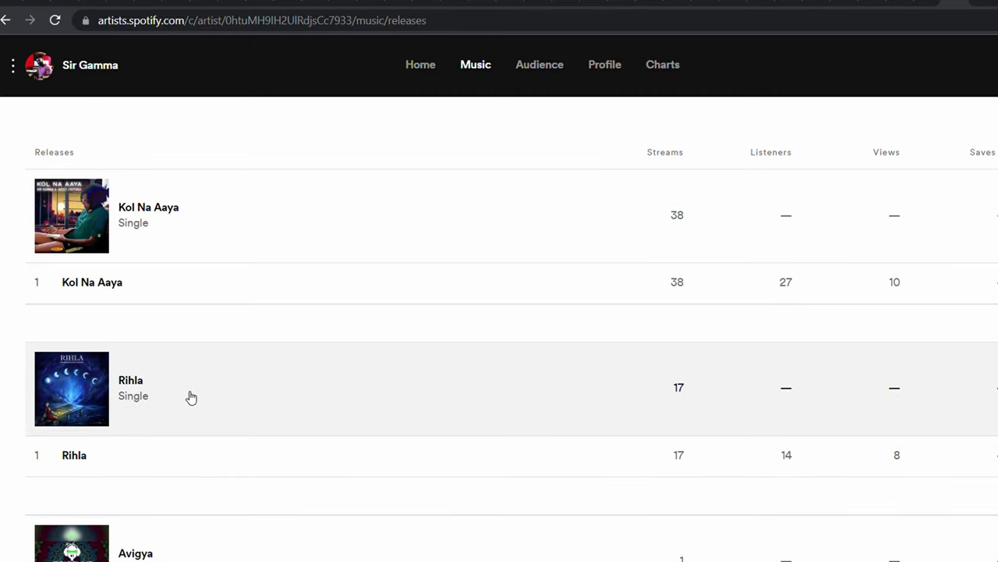
scroll(174, 419, up, 3)
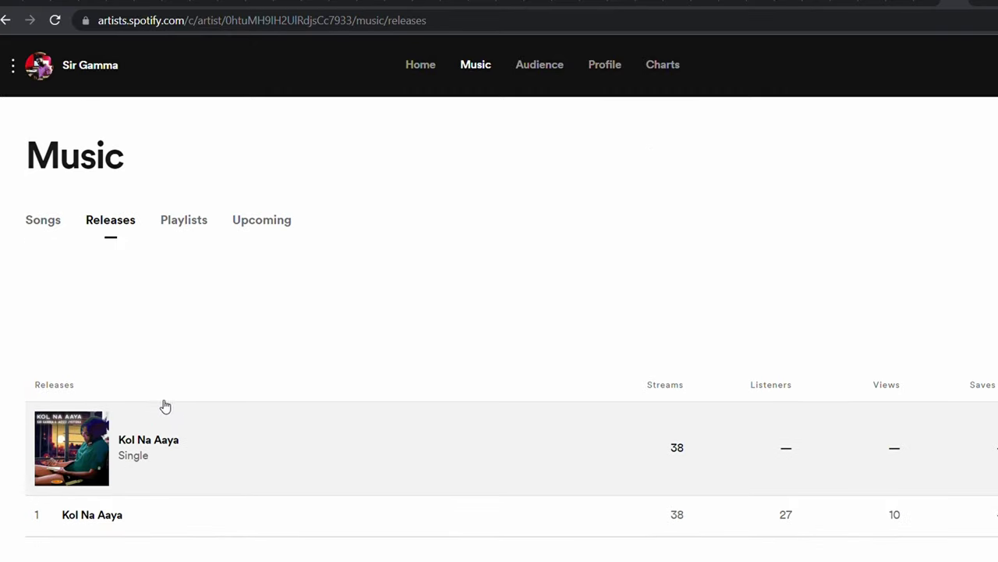
click(204, 233)
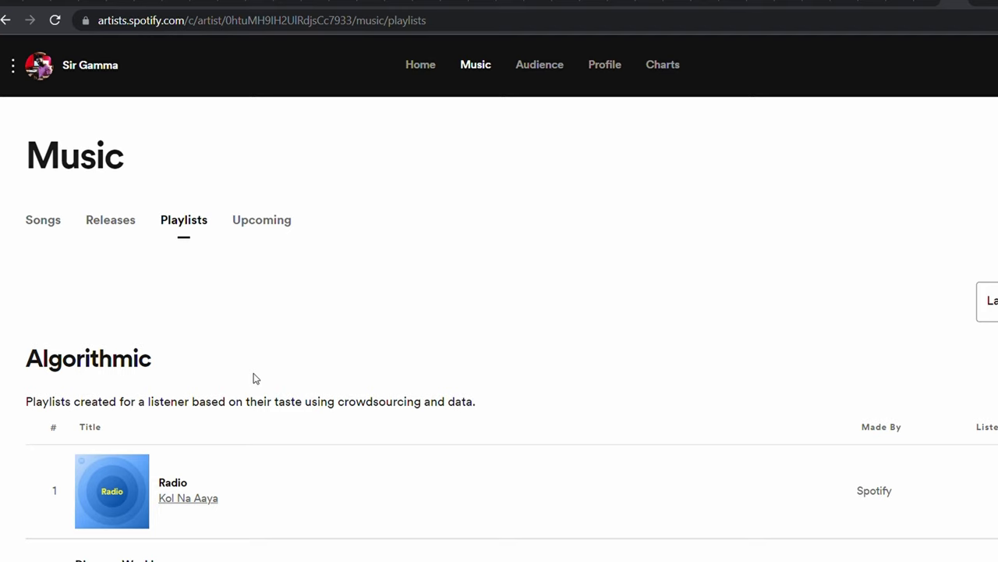
click(275, 233)
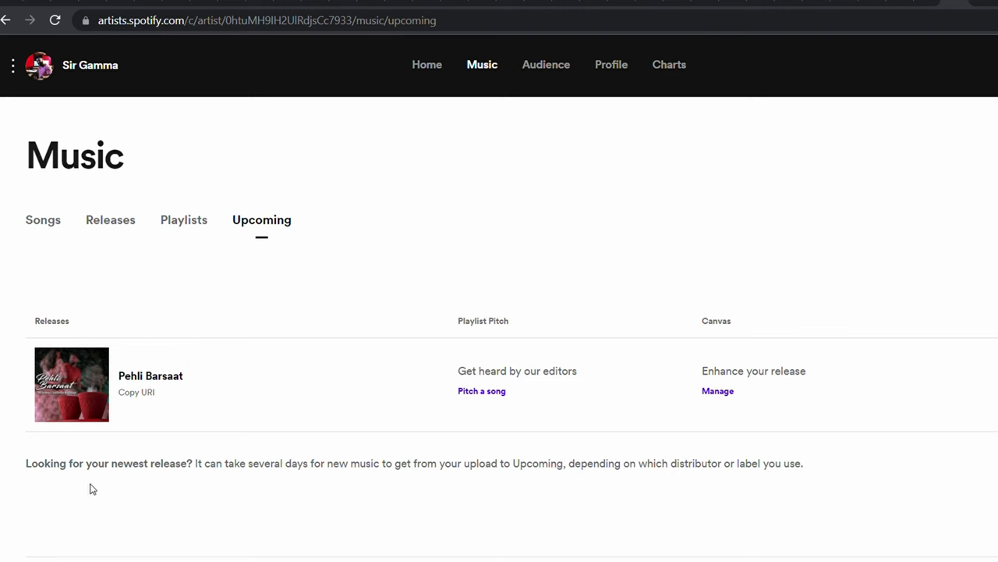
drag(132, 384, 187, 385)
Step: Start the Pehli Barsaat pitch and confirm Delhi as the hometown
click(483, 391)
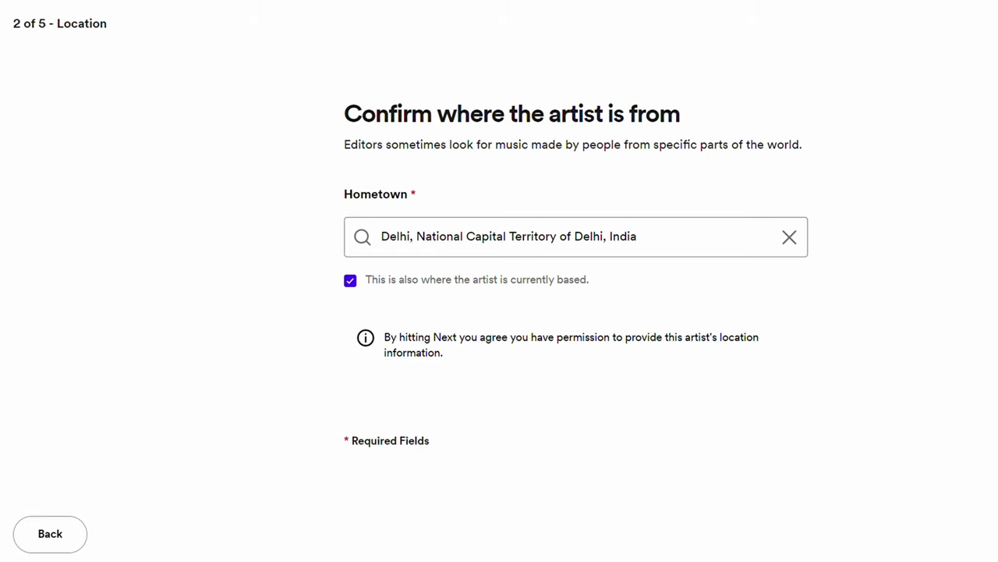
key(Return)
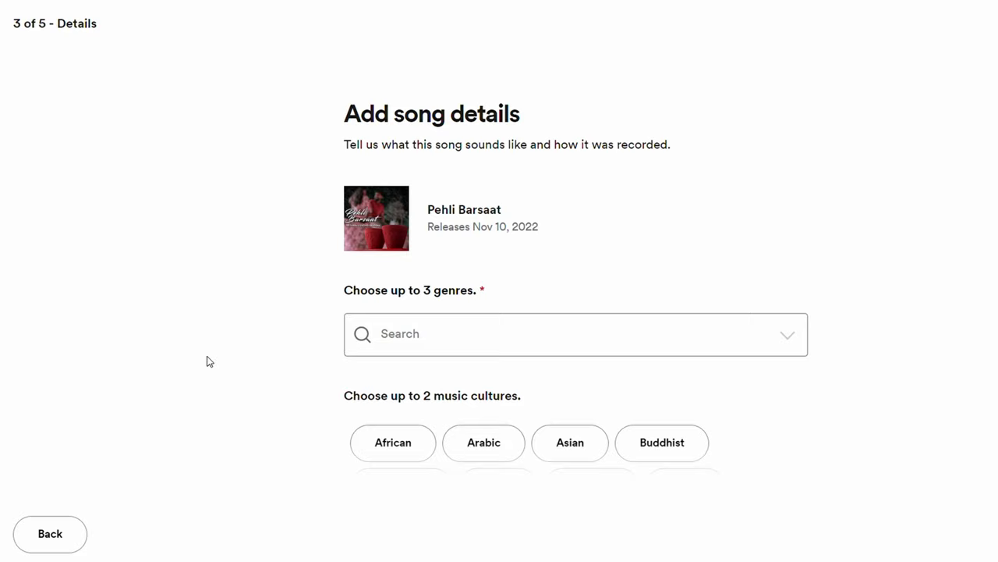
Step: Tag Hindu and Indigenous as the song's music cultures
scroll(208, 359, down, 4)
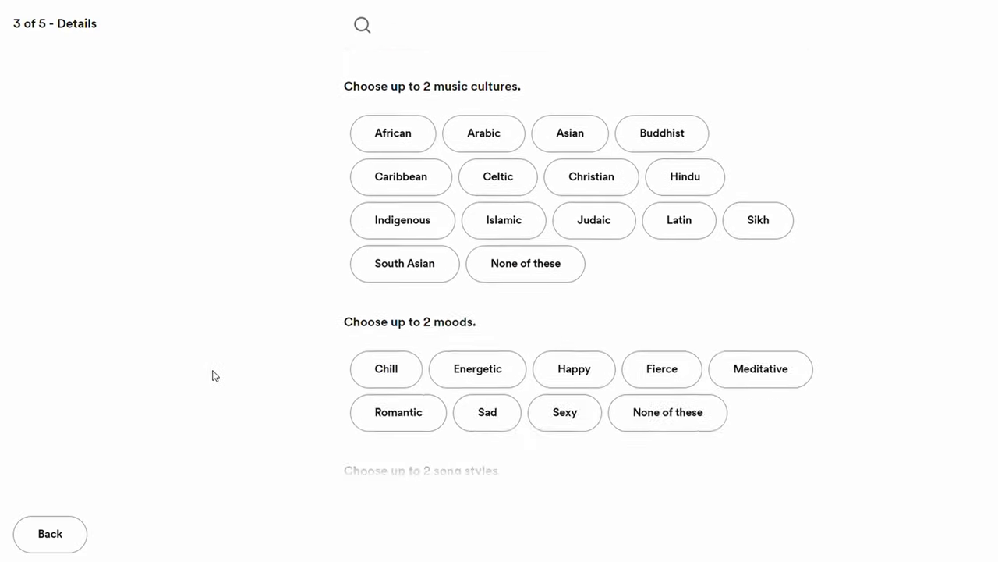
scroll(214, 375, up, 2)
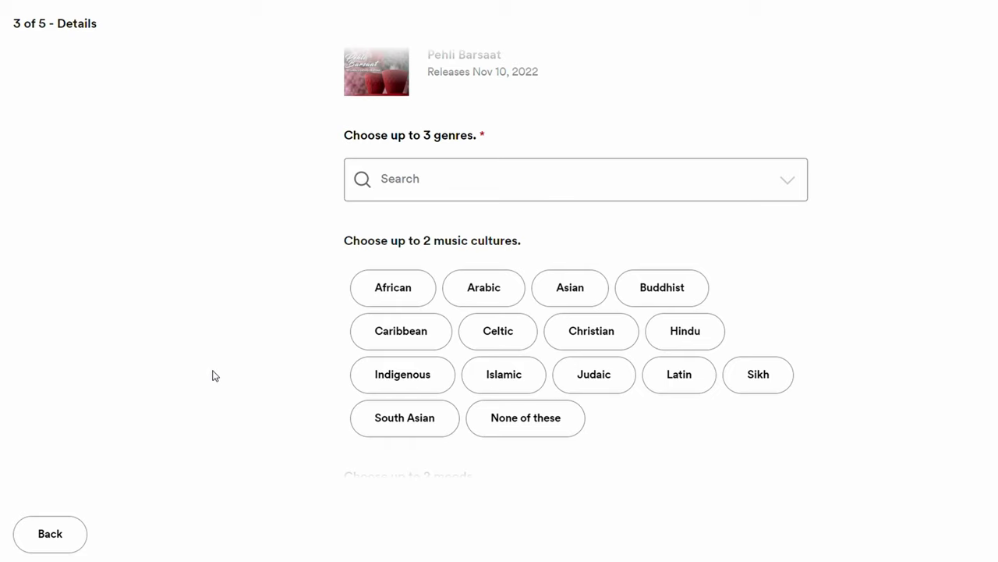
click(685, 331)
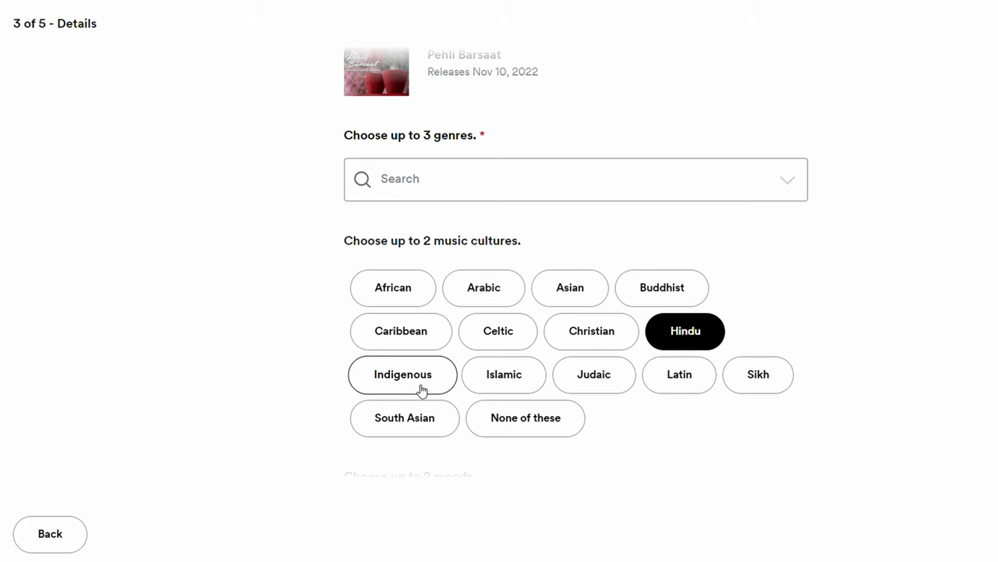
click(684, 337)
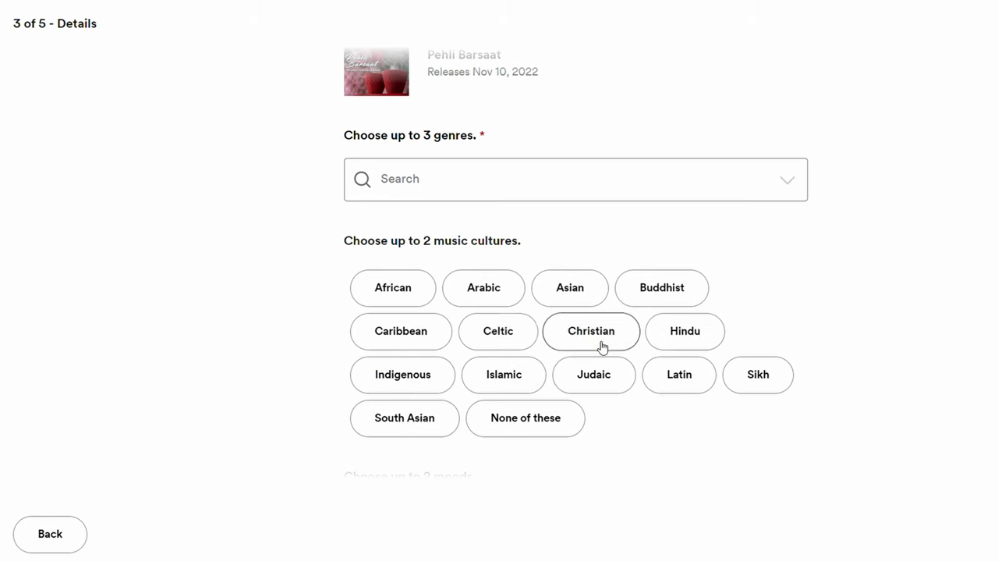
click(675, 341)
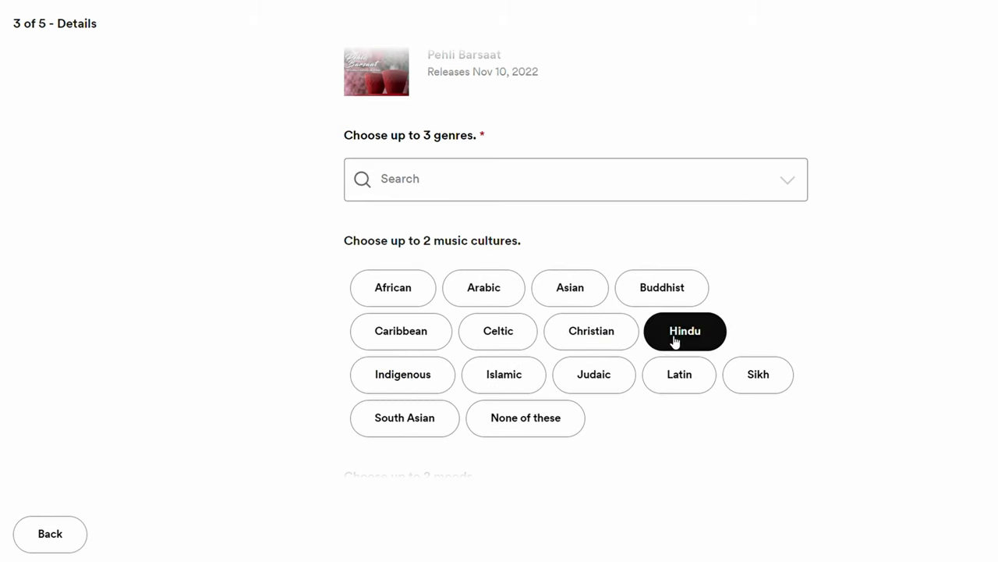
click(422, 376)
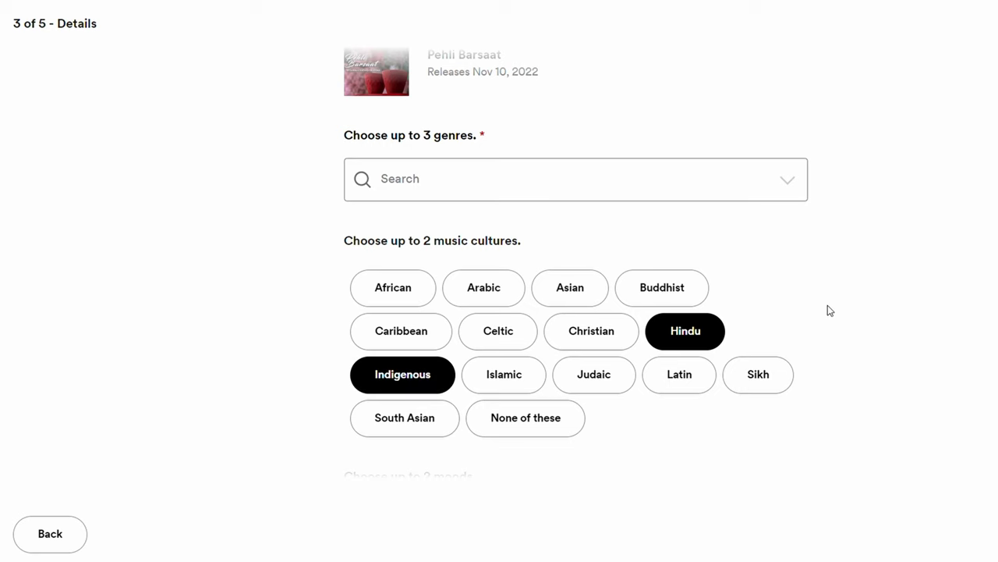
Step: Choose Romantic and Chill as the song's moods
scroll(864, 323, down, 3)
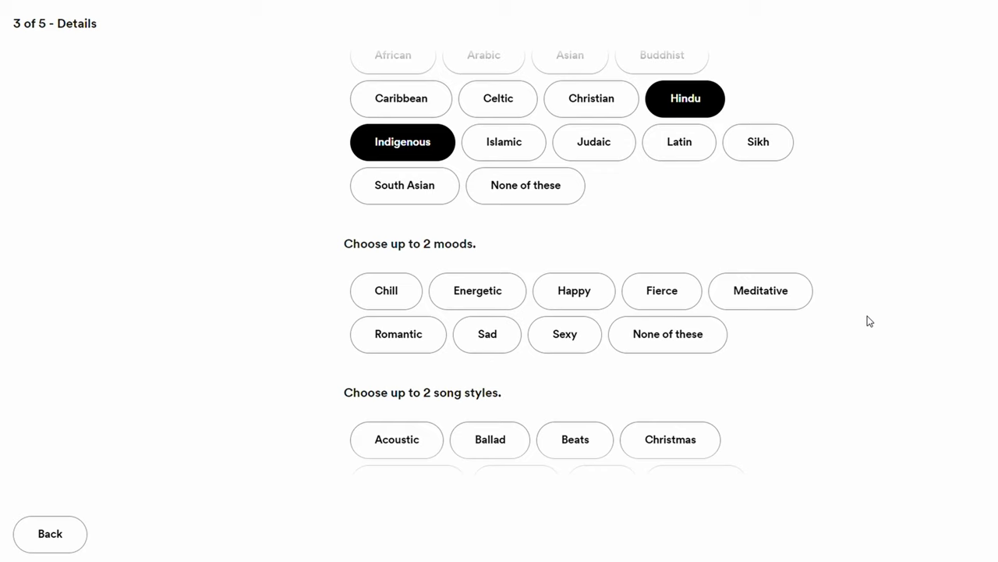
click(399, 347)
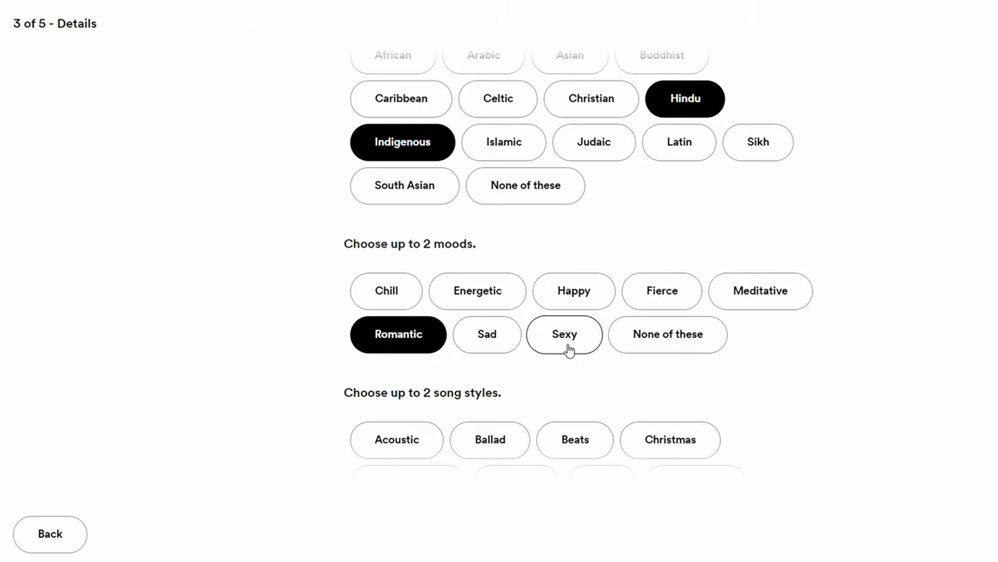
click(396, 303)
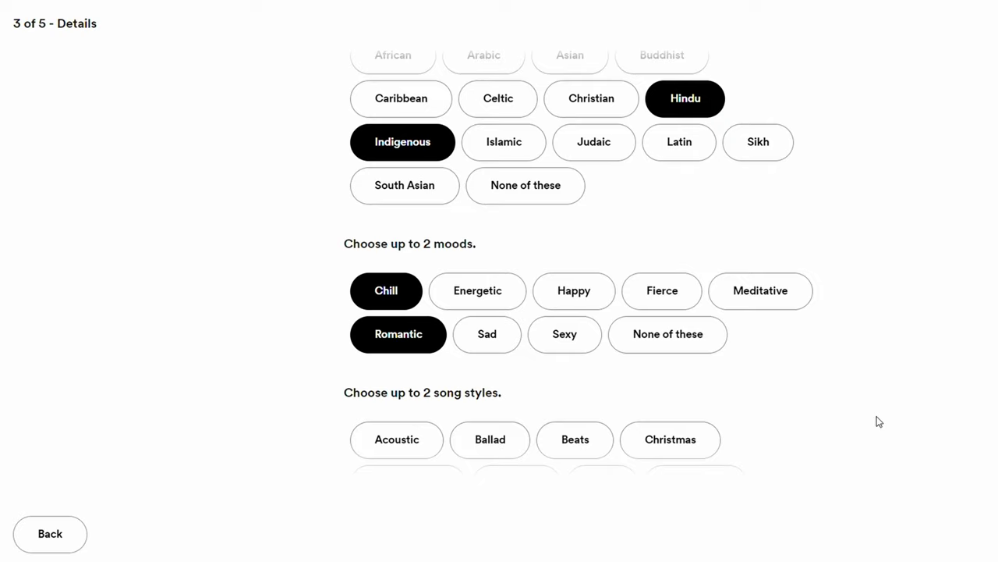
scroll(879, 421, down, 3)
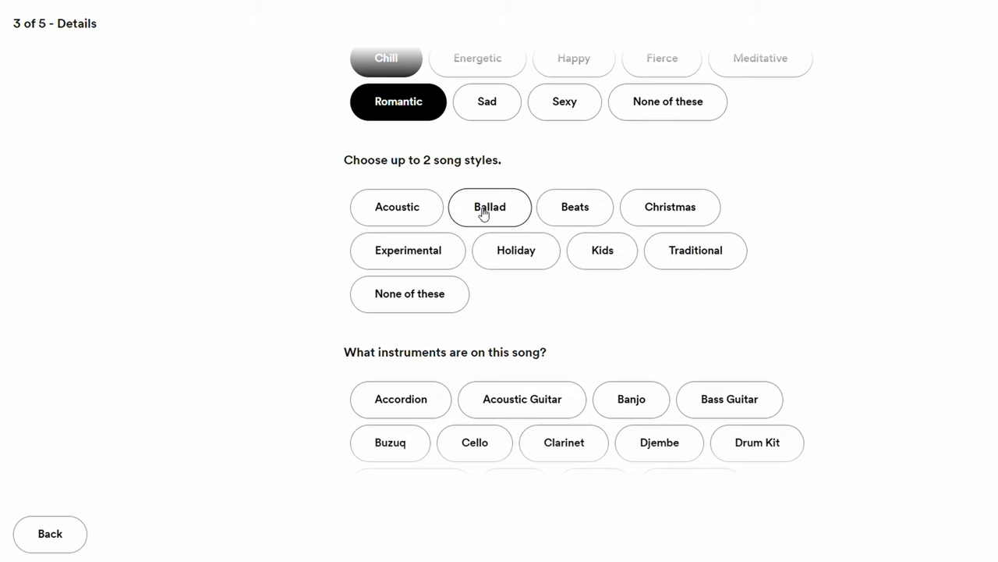
Step: Mark 'None of these' for song style and add Drum Kit, Flute, Piano and Samples instruments
click(427, 301)
scroll(936, 347, down, 2)
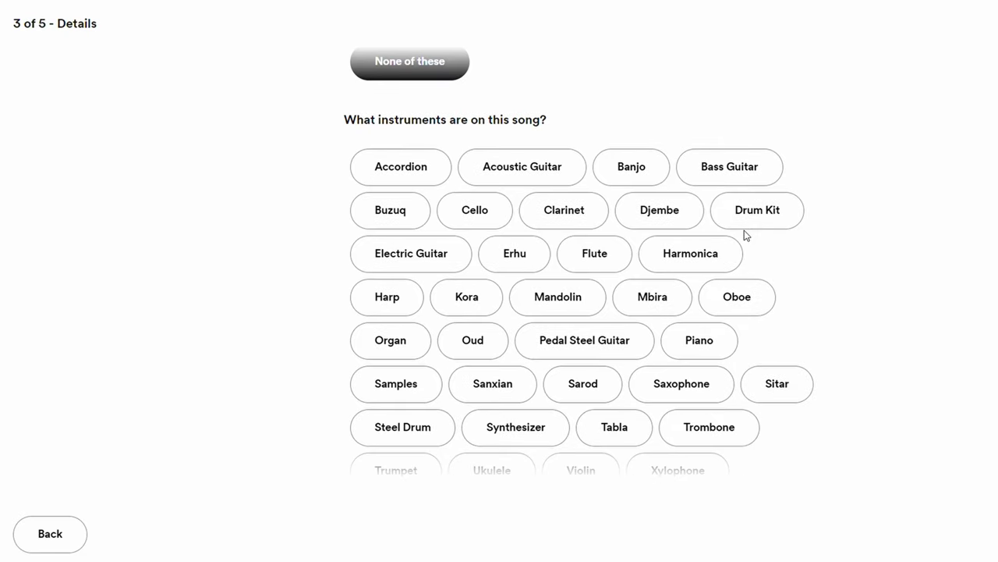
click(772, 210)
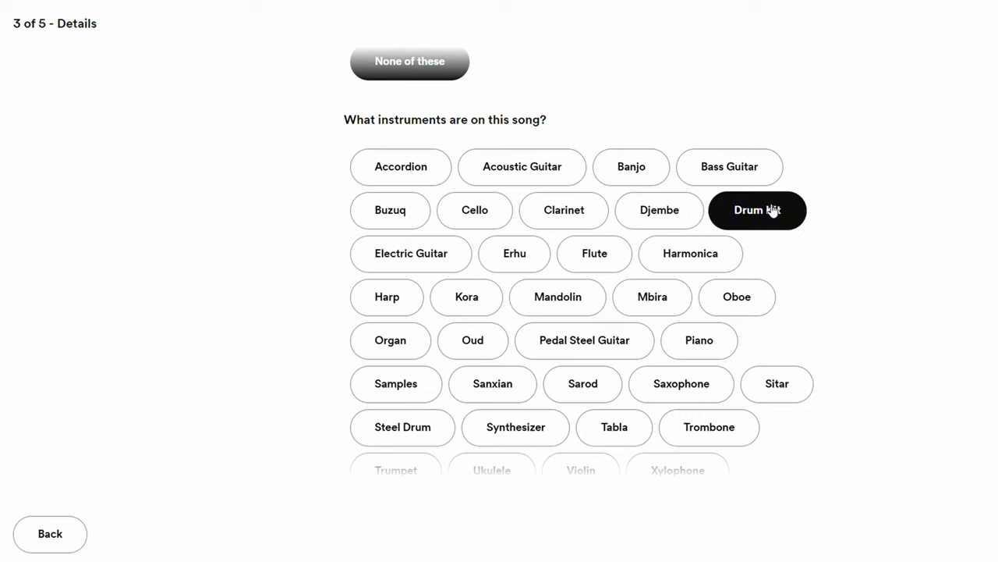
click(541, 167)
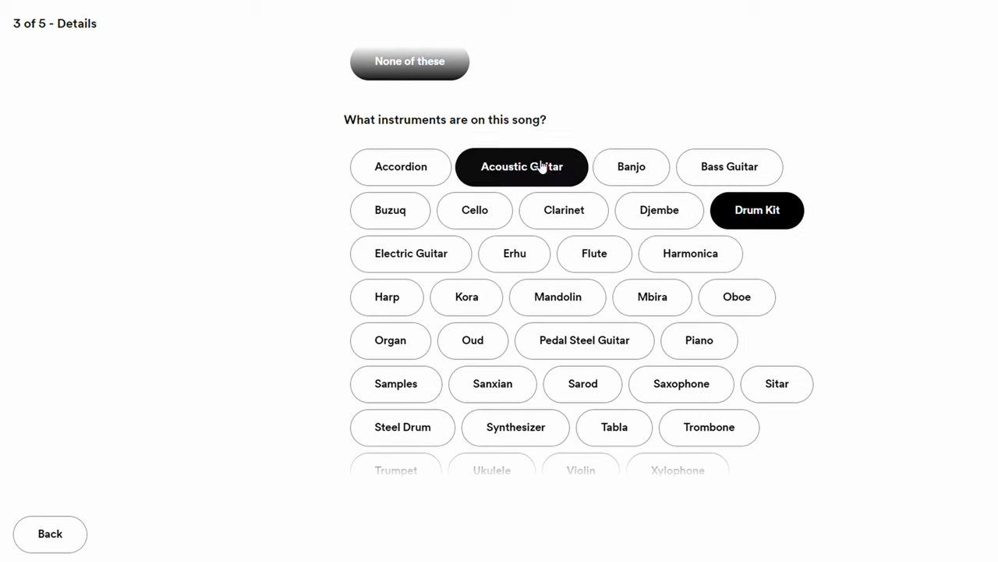
click(541, 167)
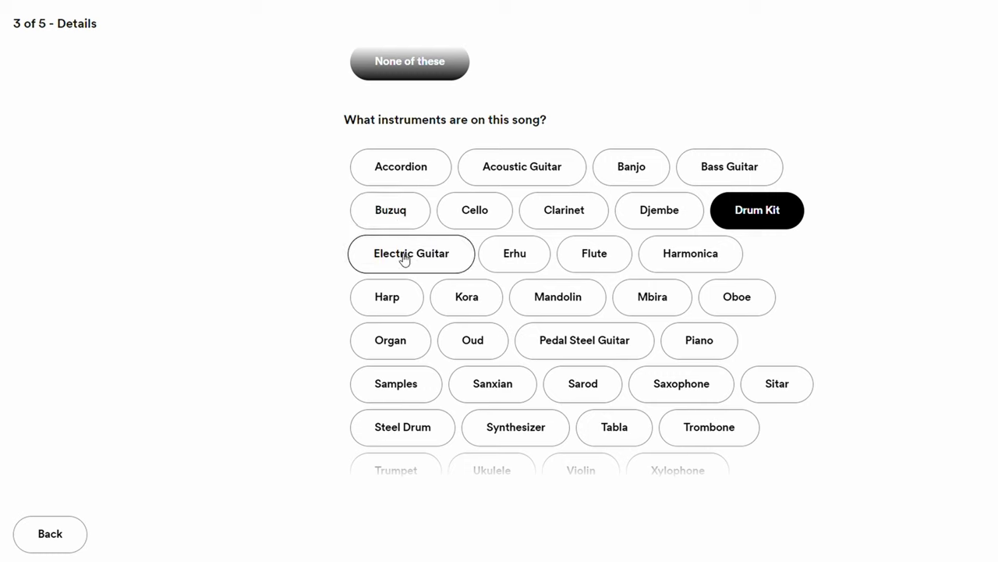
click(593, 254)
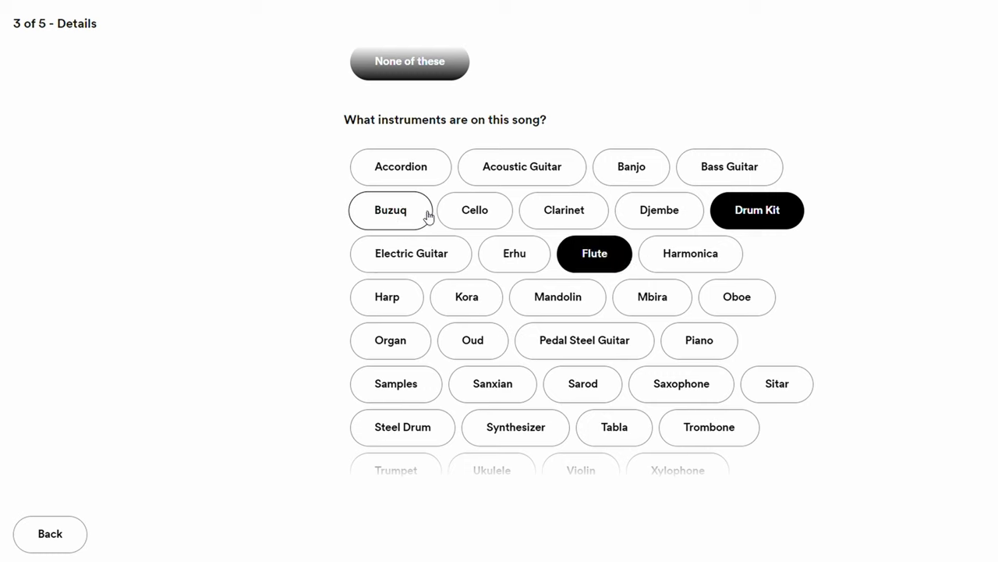
click(697, 348)
click(380, 390)
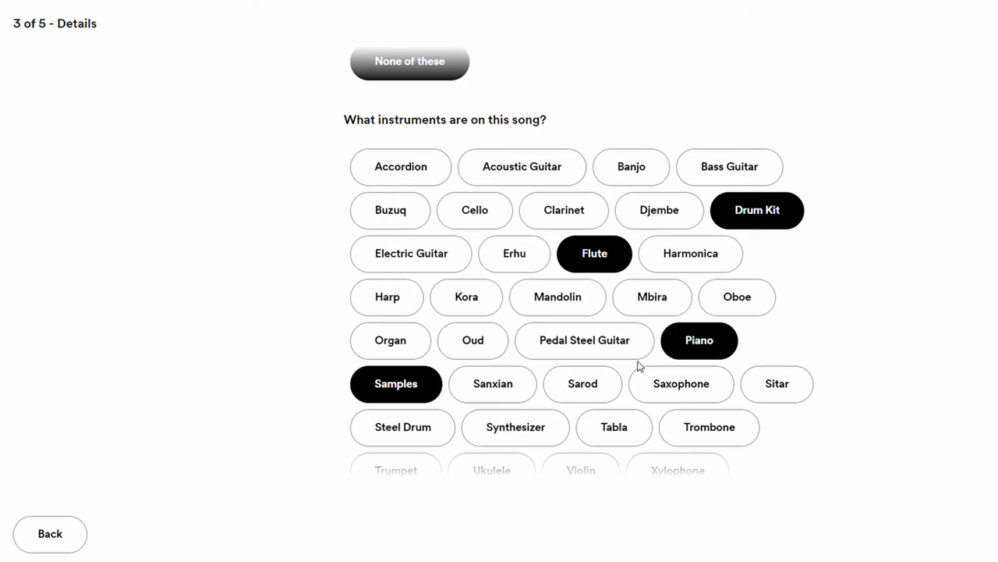
Step: Add Sitar, Violin, Synthesizer, Saxophone and Cello to the instruments
scroll(745, 291, down, 1)
click(777, 316)
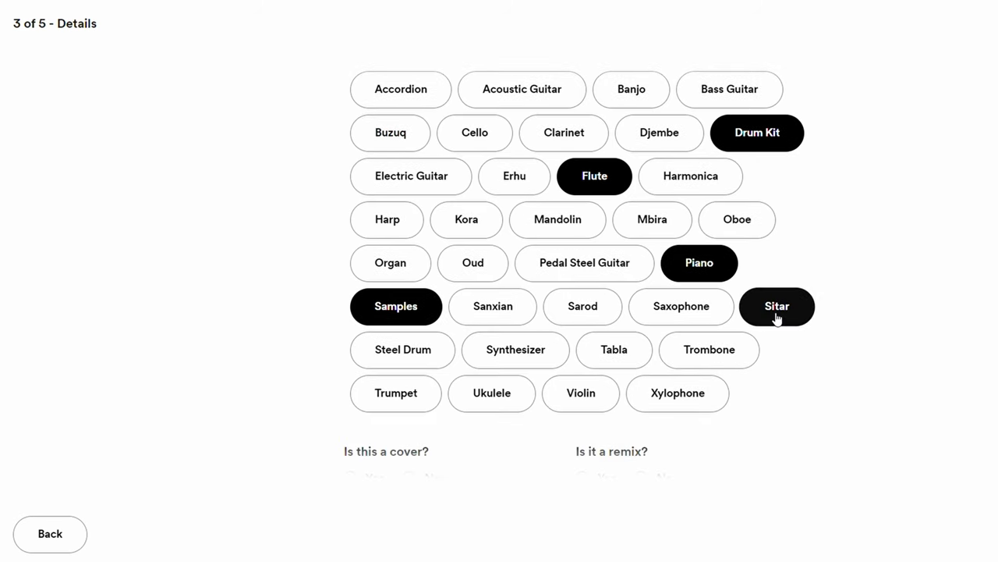
click(600, 395)
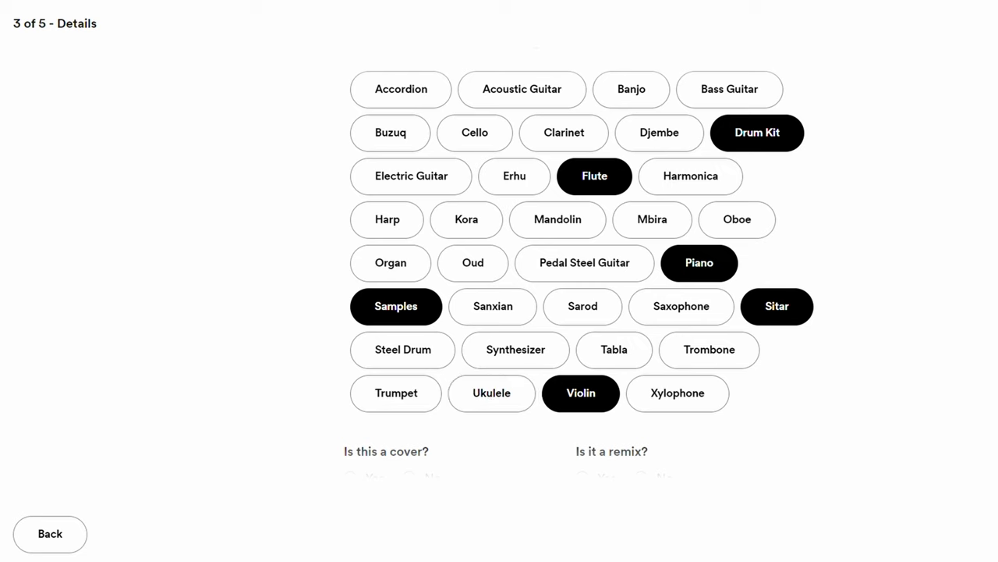
click(523, 351)
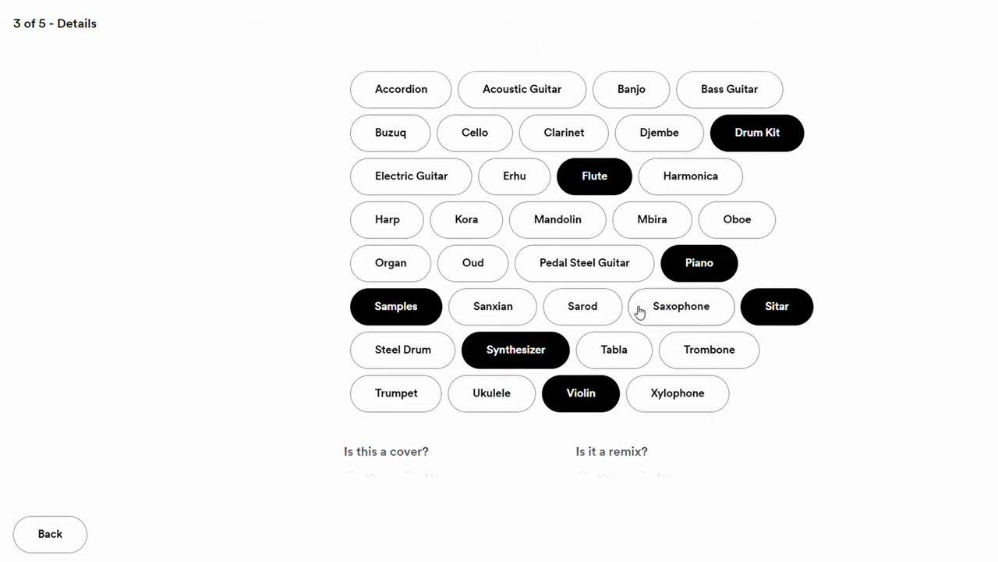
click(722, 316)
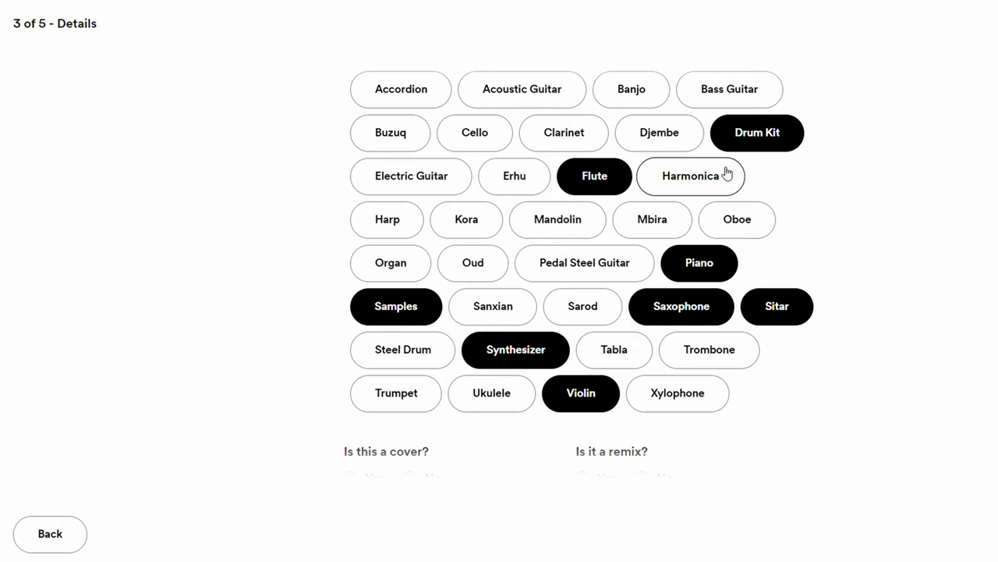
click(482, 134)
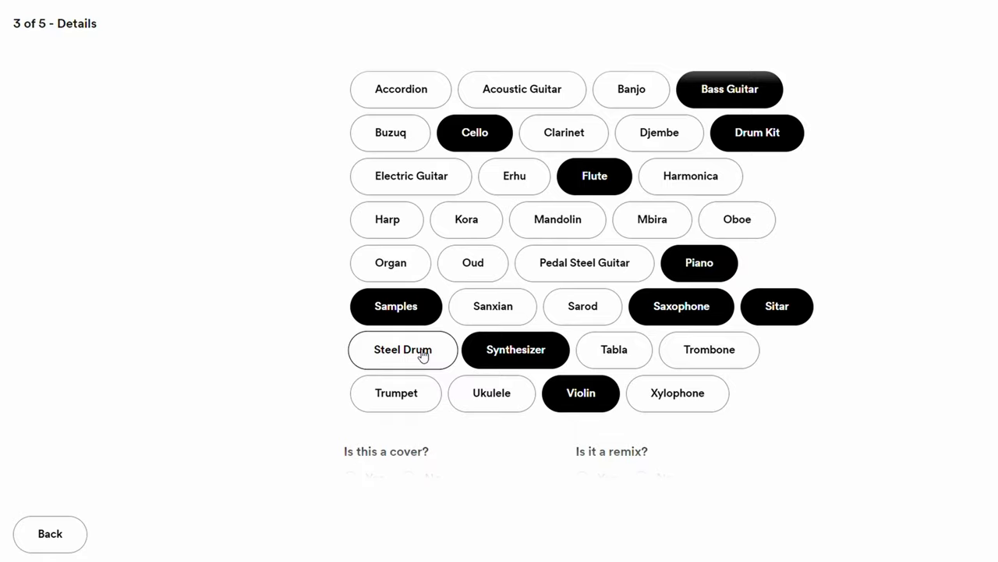
scroll(422, 353, down, 1)
scroll(491, 325, down, 1)
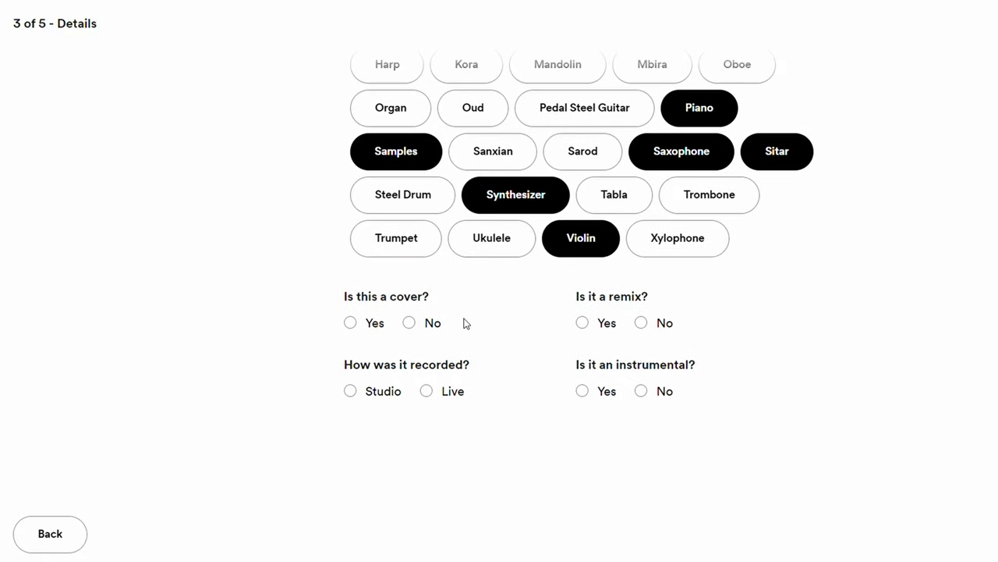
click(410, 322)
click(366, 394)
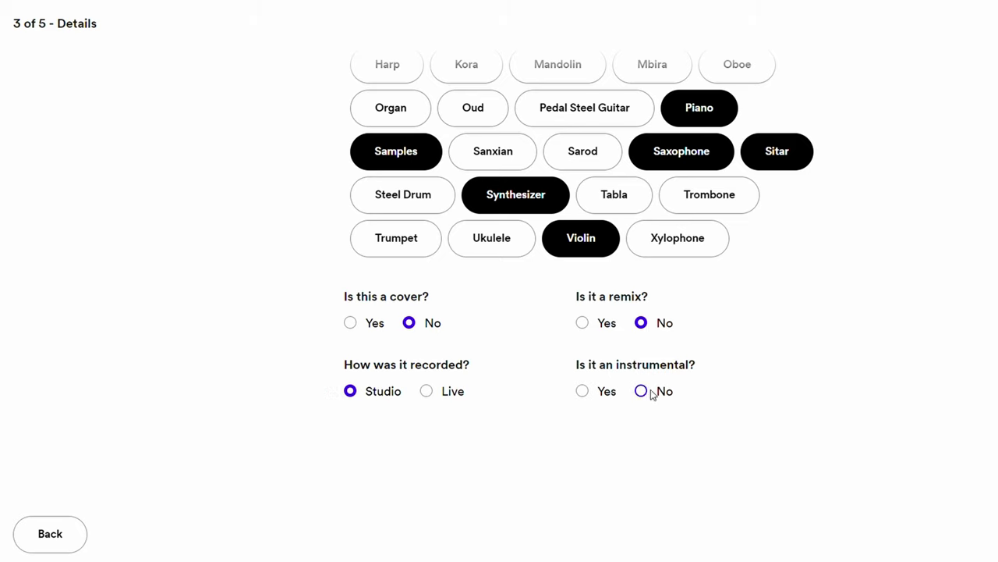
click(641, 391)
scroll(785, 388, down, 2)
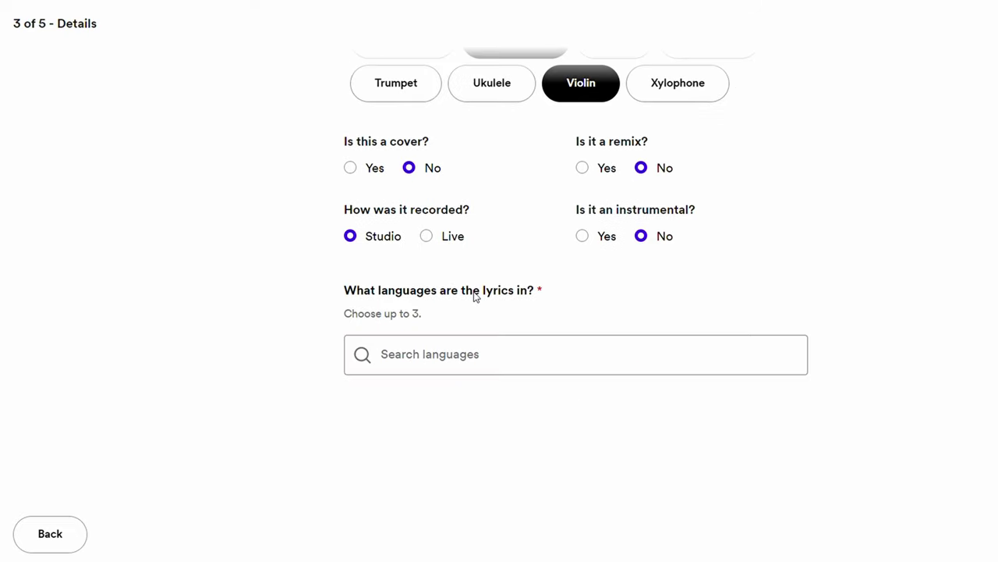
scroll(515, 347, down, 1)
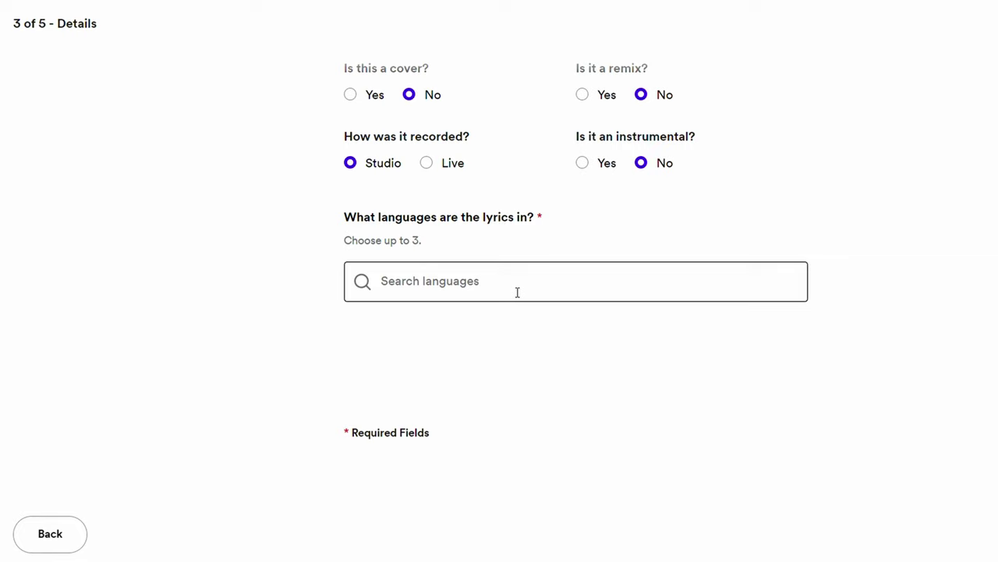
Step: Set the lyrics language to Hindi and add Indie Pop as the first genre
click(518, 292)
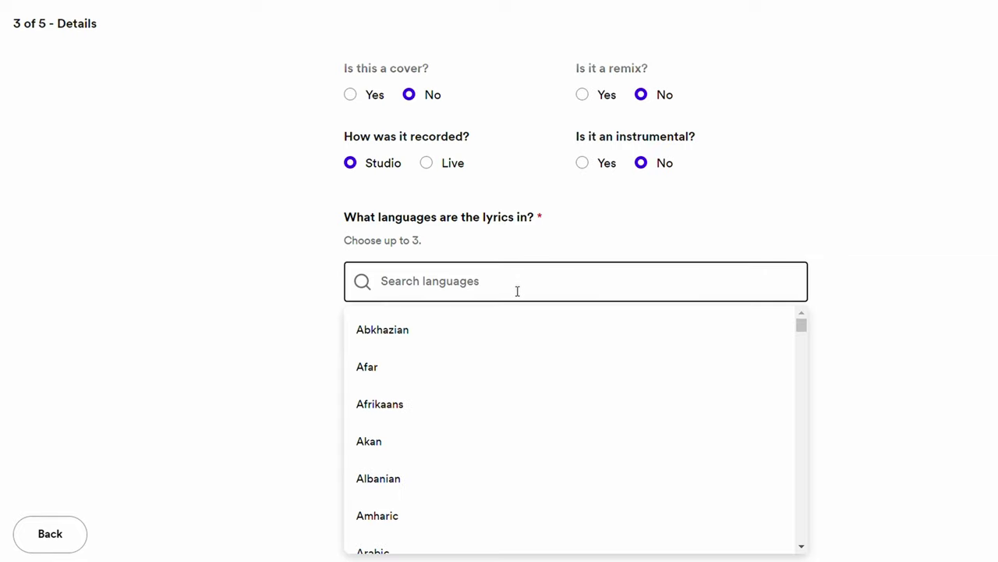
text(hindi)
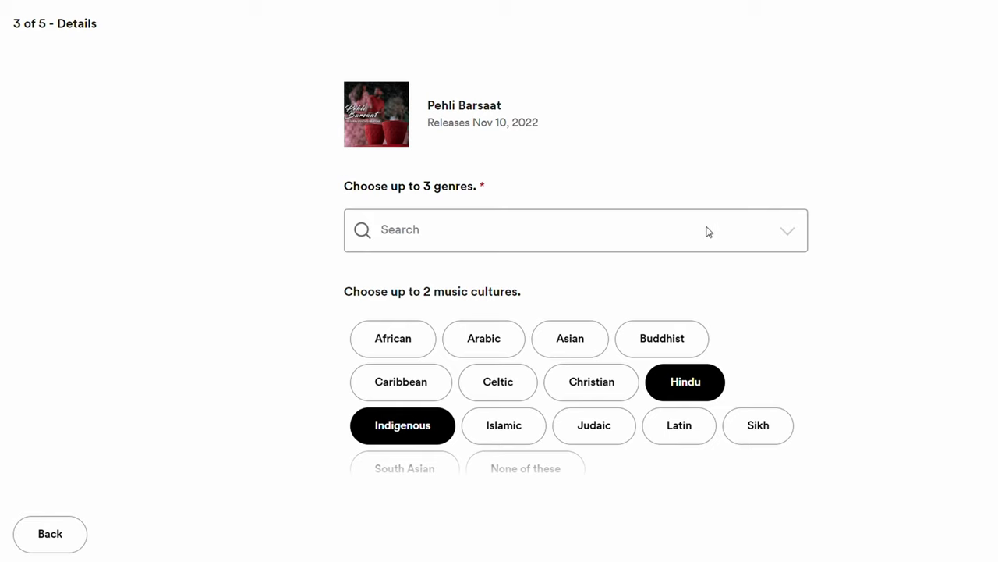
click(708, 232)
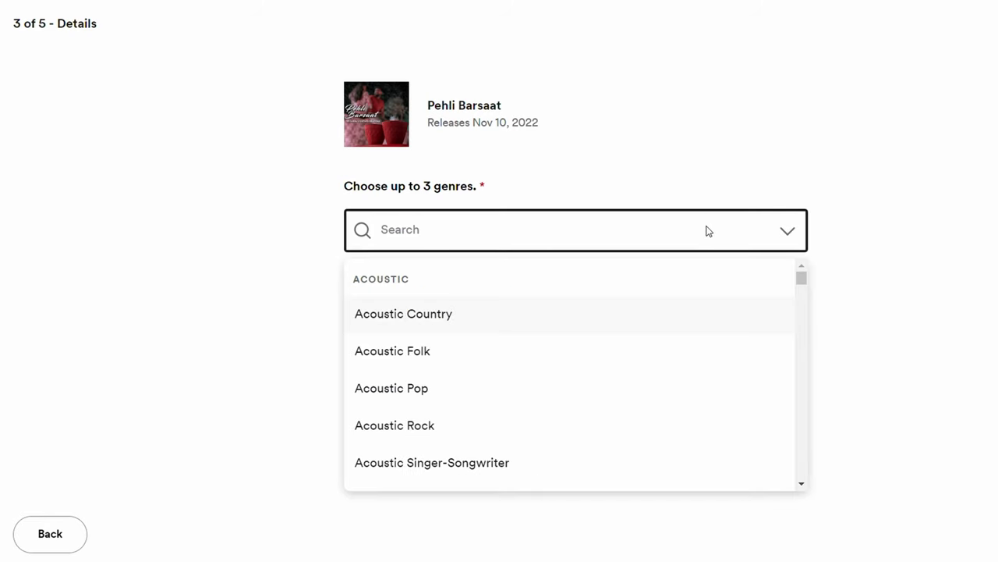
text(indi)
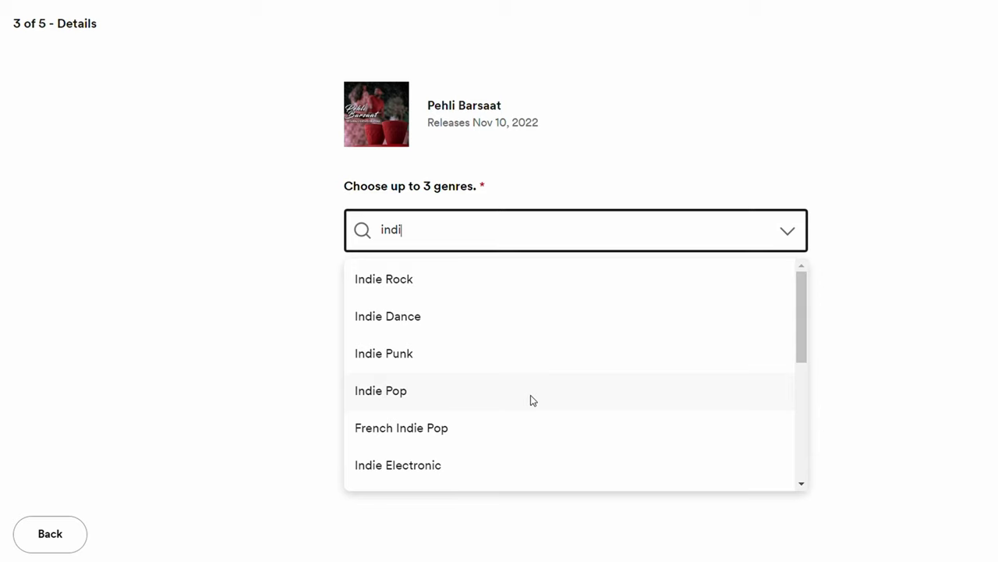
key(BackSpace)
key(BackSpace)
key(BackSpace)
key(BackSpace)
Step: Add Indie Electronic and Bollywood as the remaining genres
text(electr)
scroll(478, 403, up, 2)
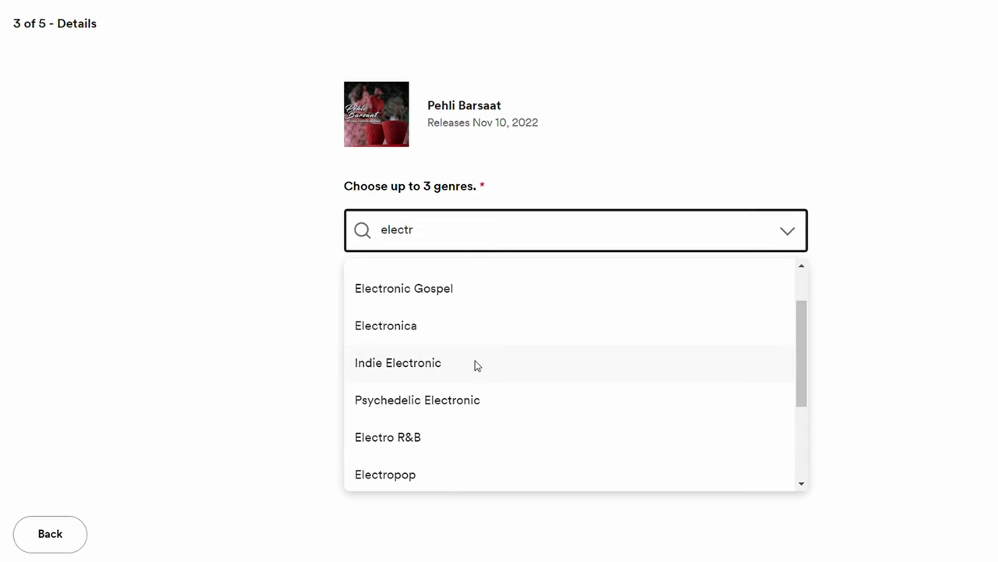
click(475, 362)
text(boll)
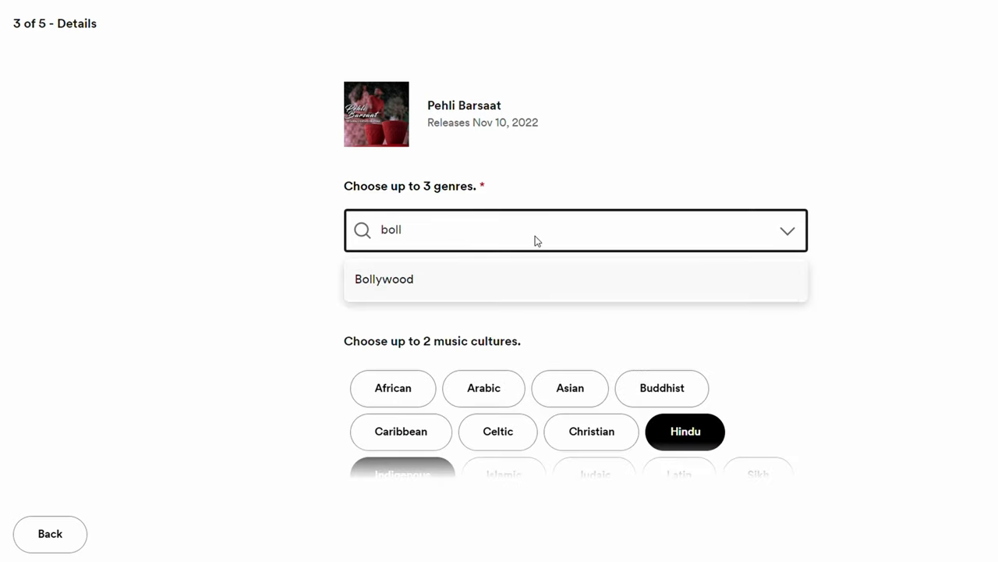
click(593, 294)
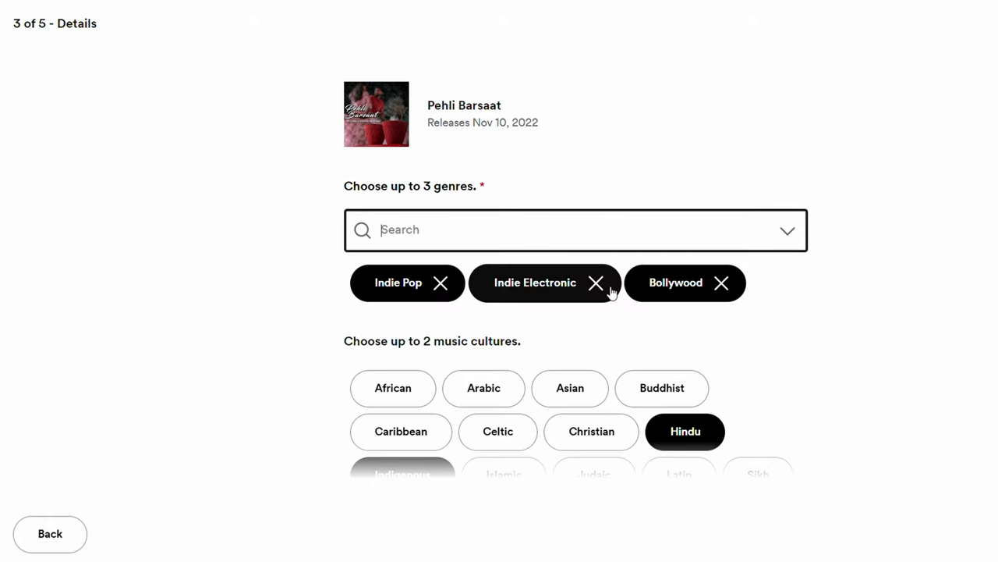
scroll(893, 333, down, 7)
scroll(895, 330, down, 7)
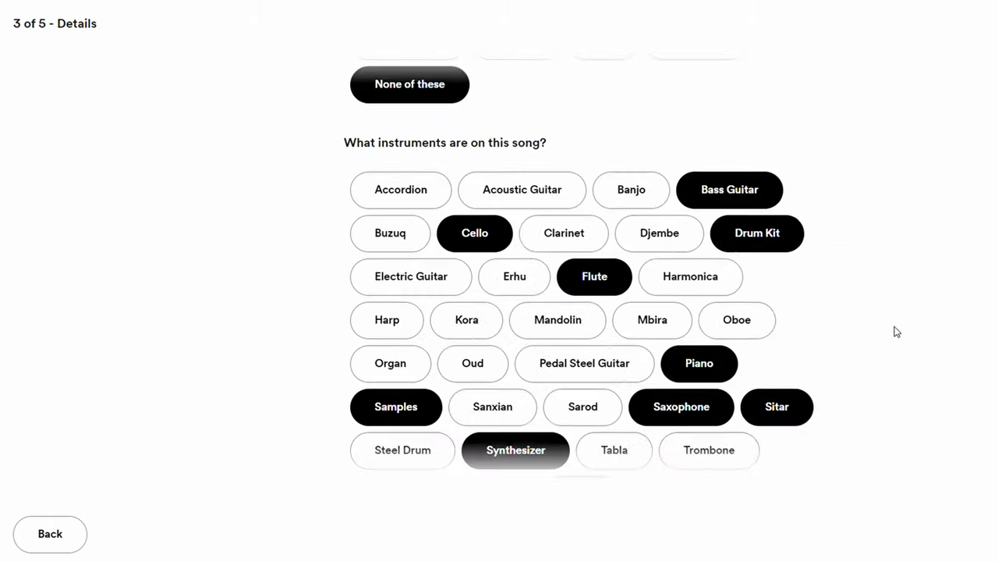
scroll(901, 357, up, 12)
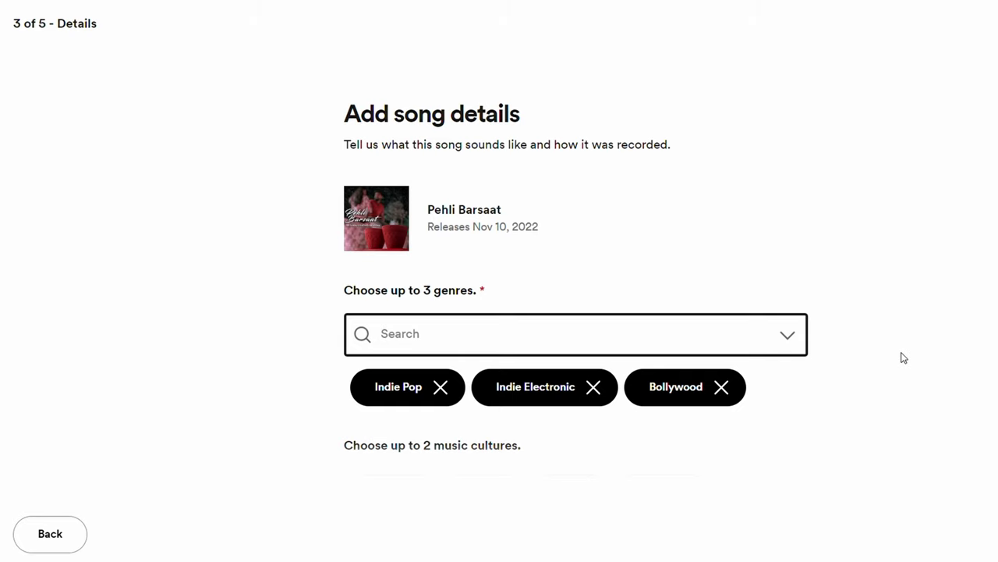
Step: Write the description of Pehli Barsaat's monsoon-night origin and its promotion plans
scroll(903, 357, down, 10)
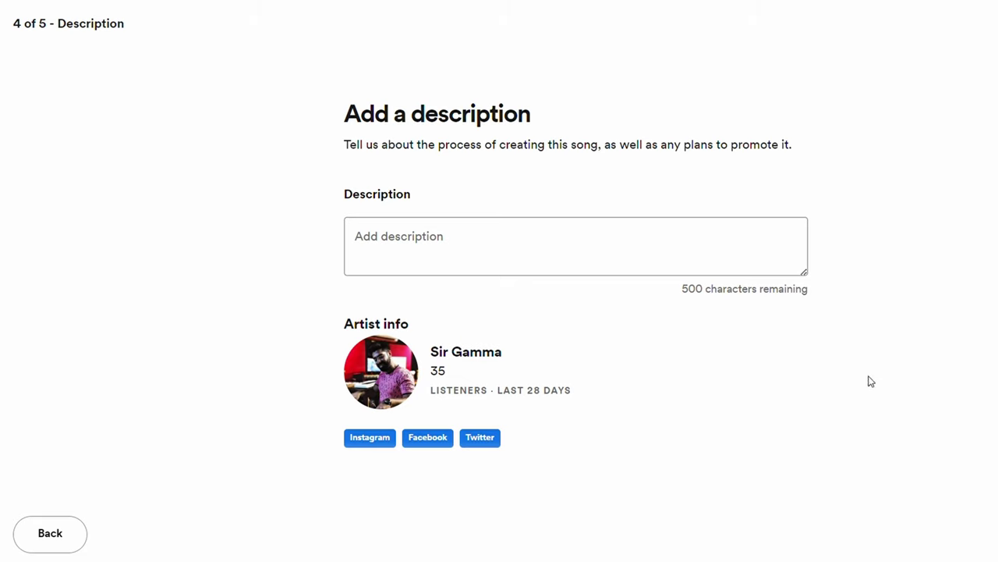
click(679, 241)
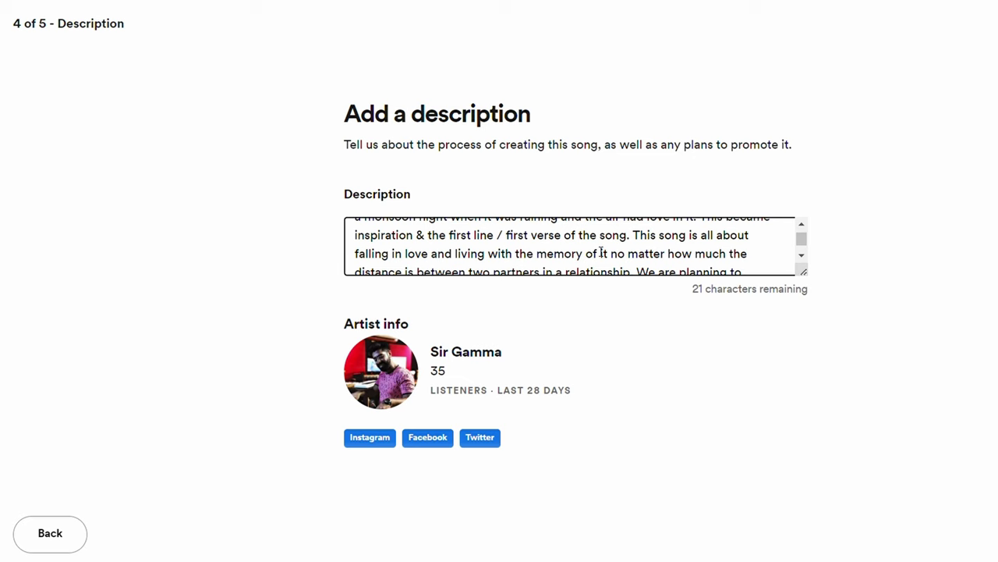
scroll(601, 252, up, 1)
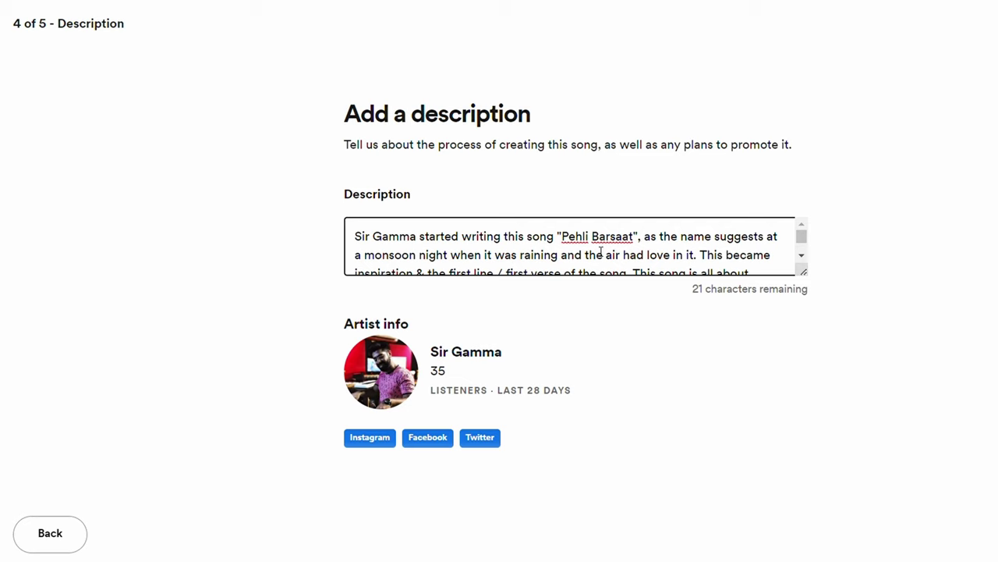
Step: Move to the step 5 of 5 Review page for Pehli Barsaat, releasing Nov 10, 2022
scroll(600, 250, down, 3)
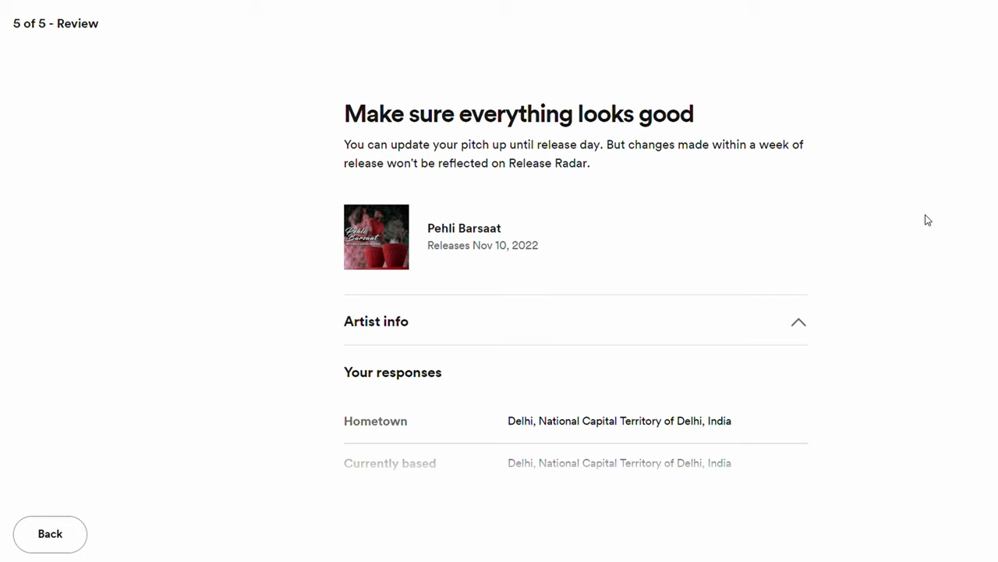
scroll(923, 245, down, 2)
scroll(923, 247, up, 1)
scroll(923, 247, up, 1)
scroll(559, 336, down, 3)
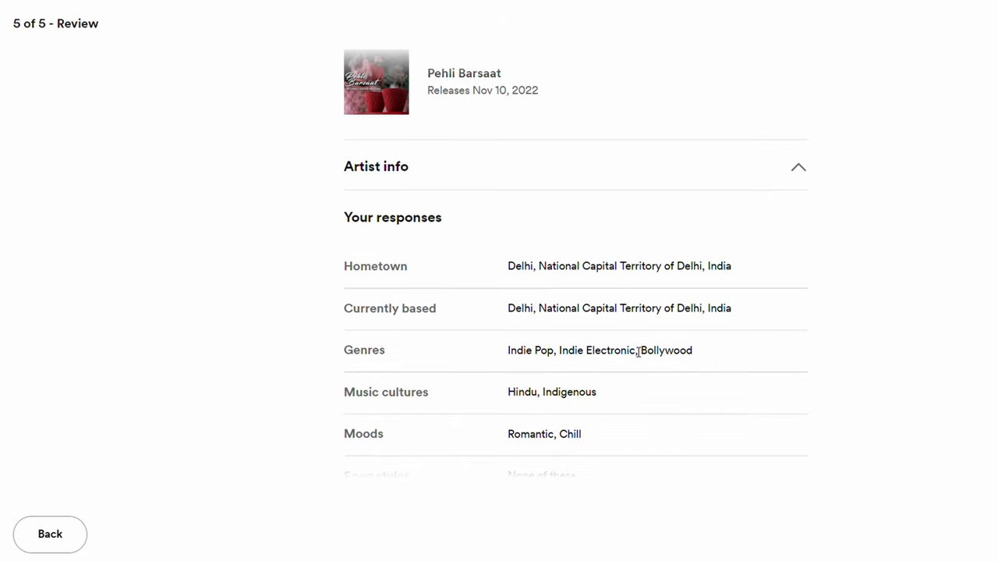
scroll(636, 352, down, 3)
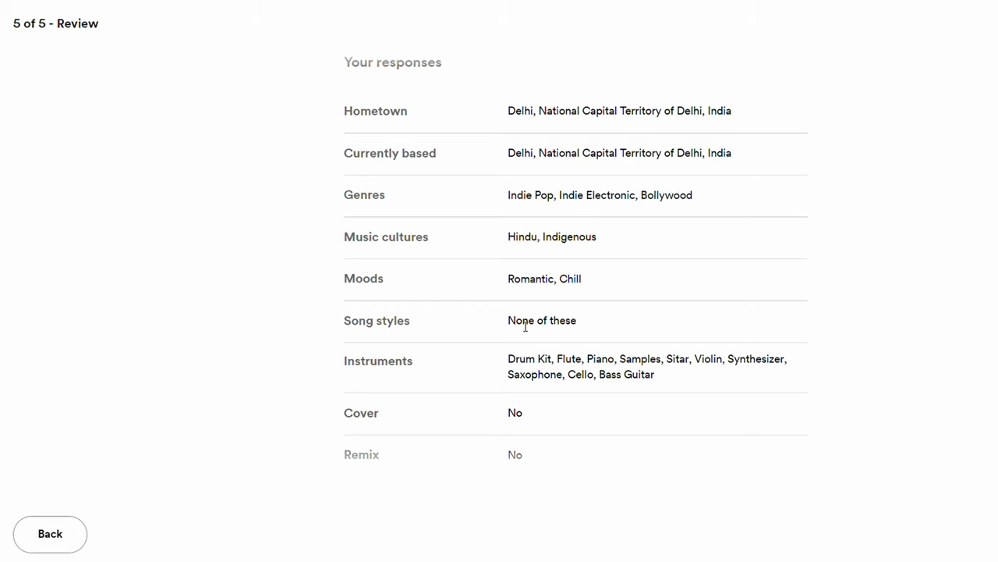
scroll(525, 327, down, 2)
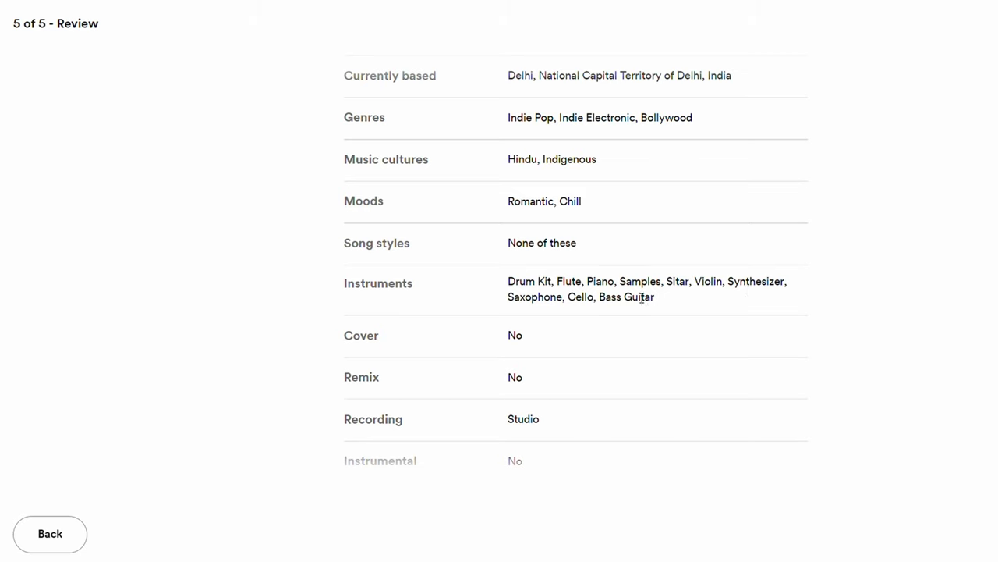
scroll(640, 330, down, 2)
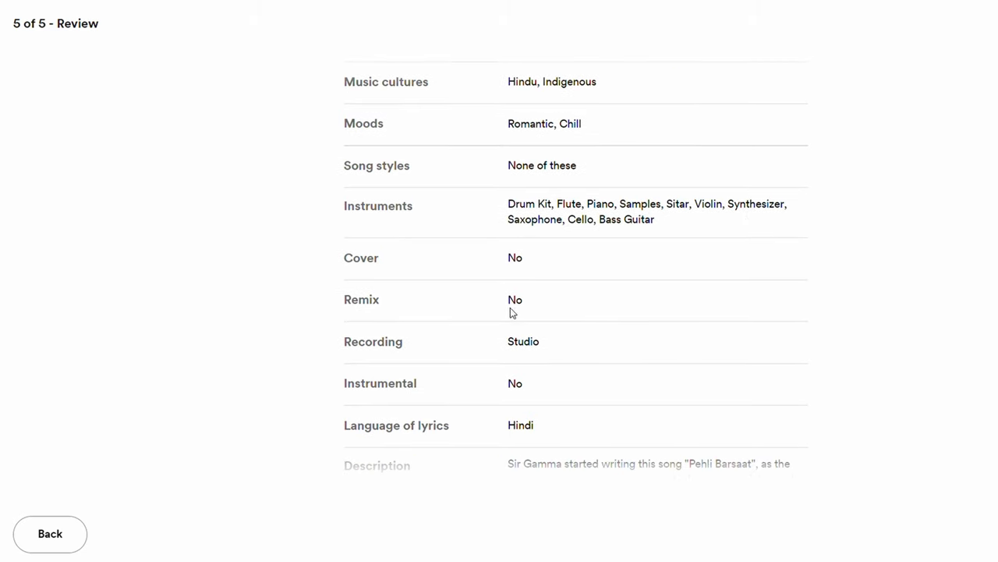
scroll(578, 347, down, 2)
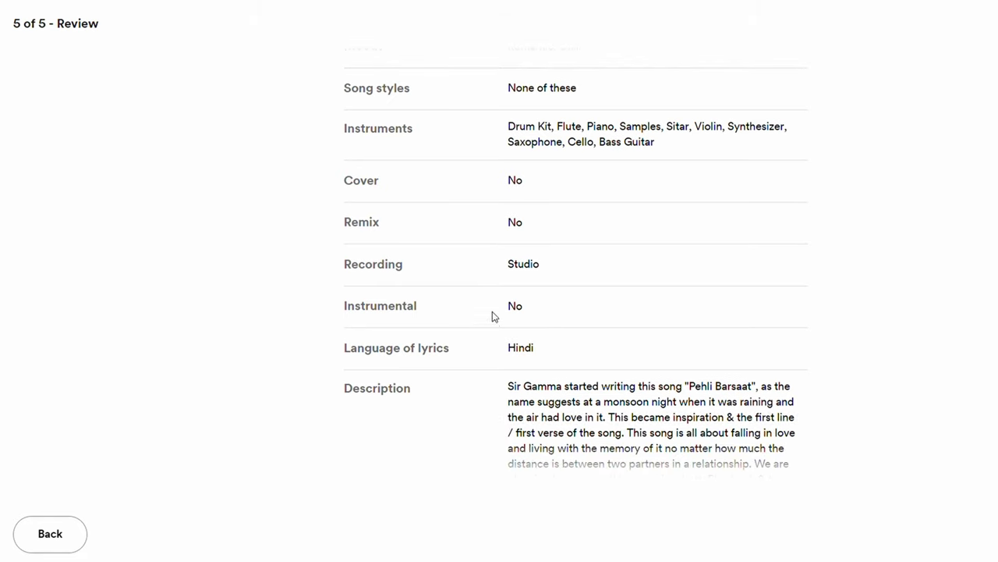
scroll(539, 336, down, 4)
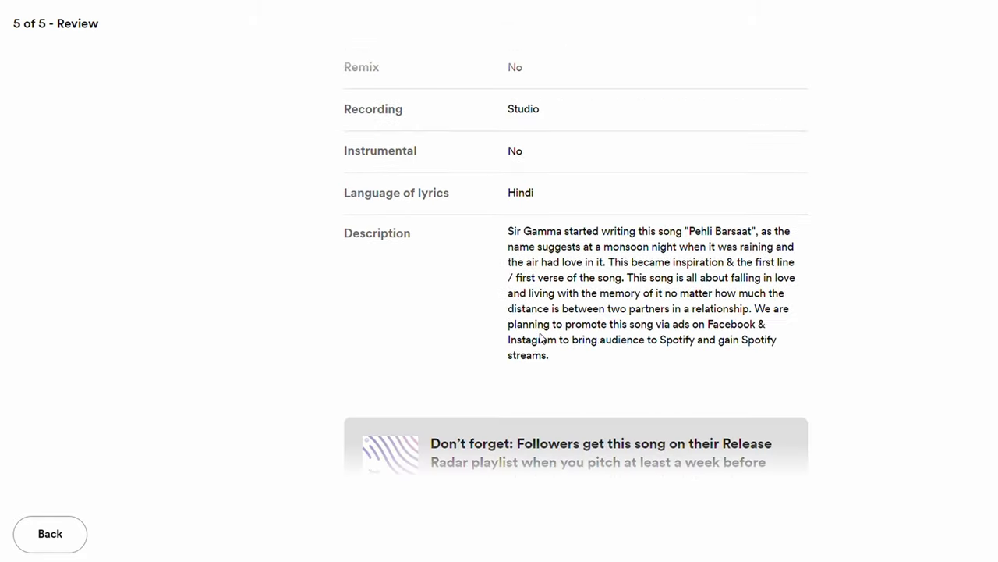
scroll(511, 247, down, 2)
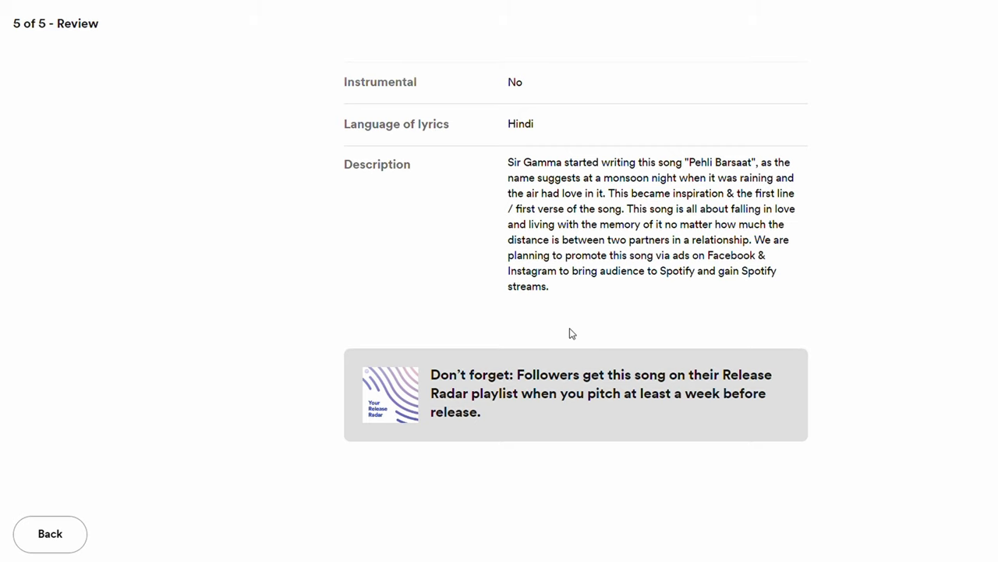
Step: Revise the Description wording, submit the Pehli Barsaat pitch, and dismiss 'Thanks for your pitch!'
click(570, 334)
scroll(485, 255, up, 3)
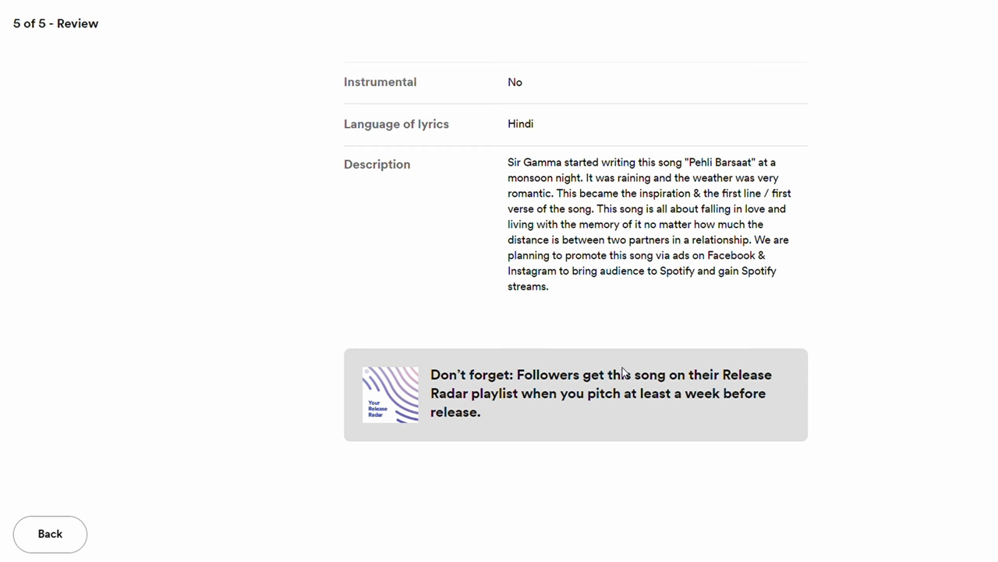
scroll(623, 372, up, 4)
scroll(804, 456, down, 4)
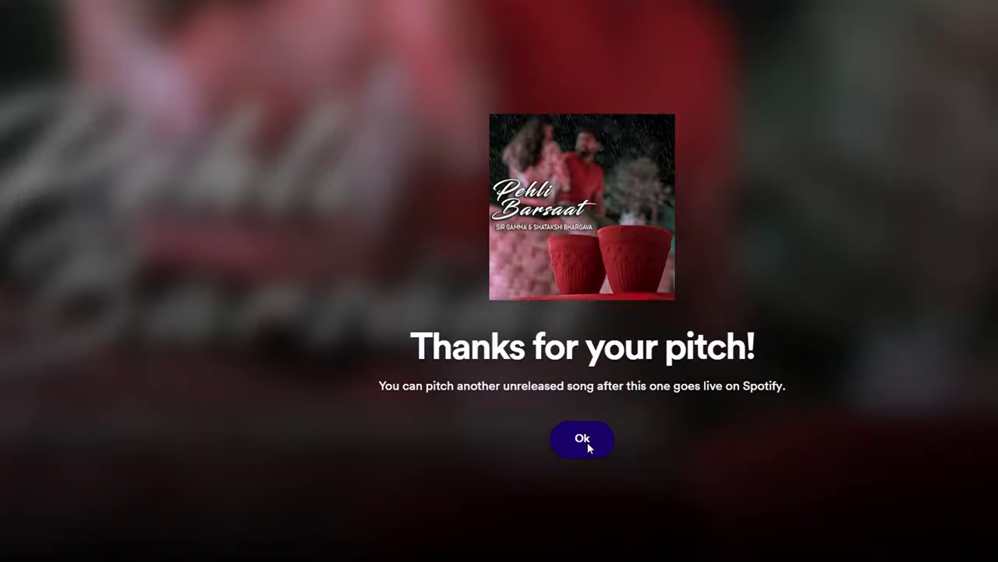
click(585, 442)
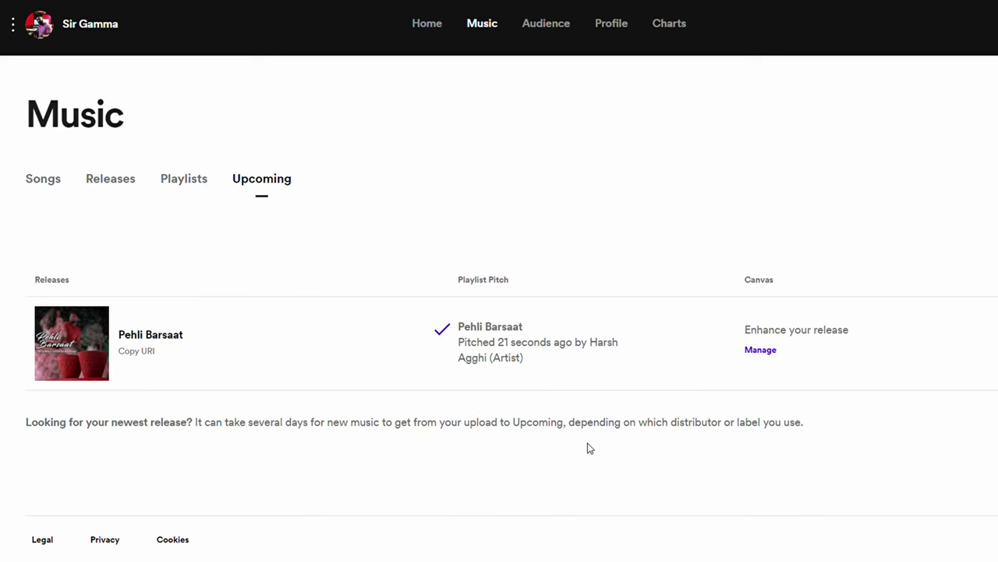